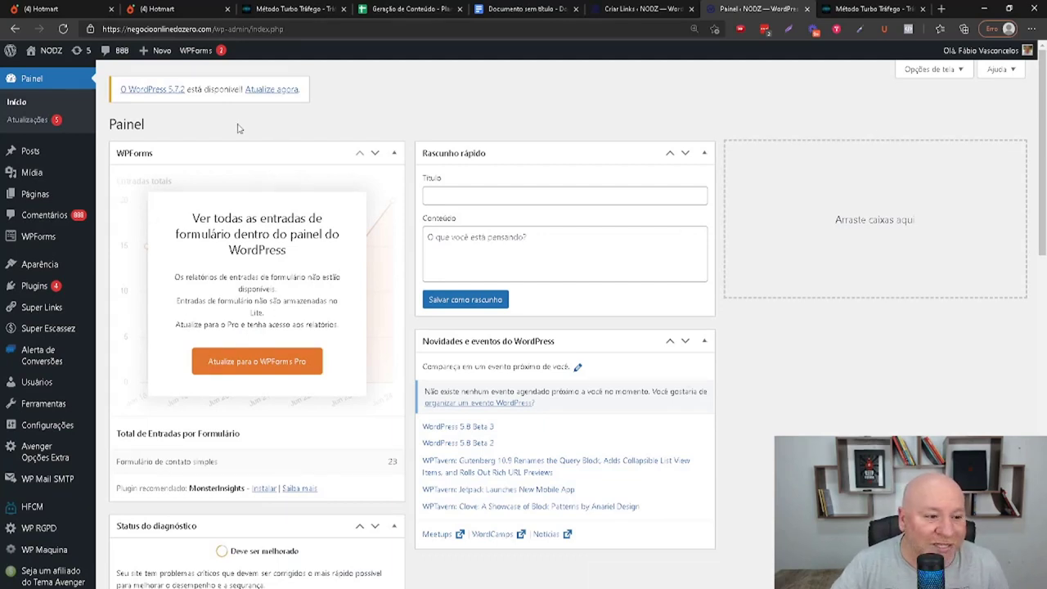
Open the list of smart link categories (Links Inteligentes) in Super Links.
mouse_move(42, 309)
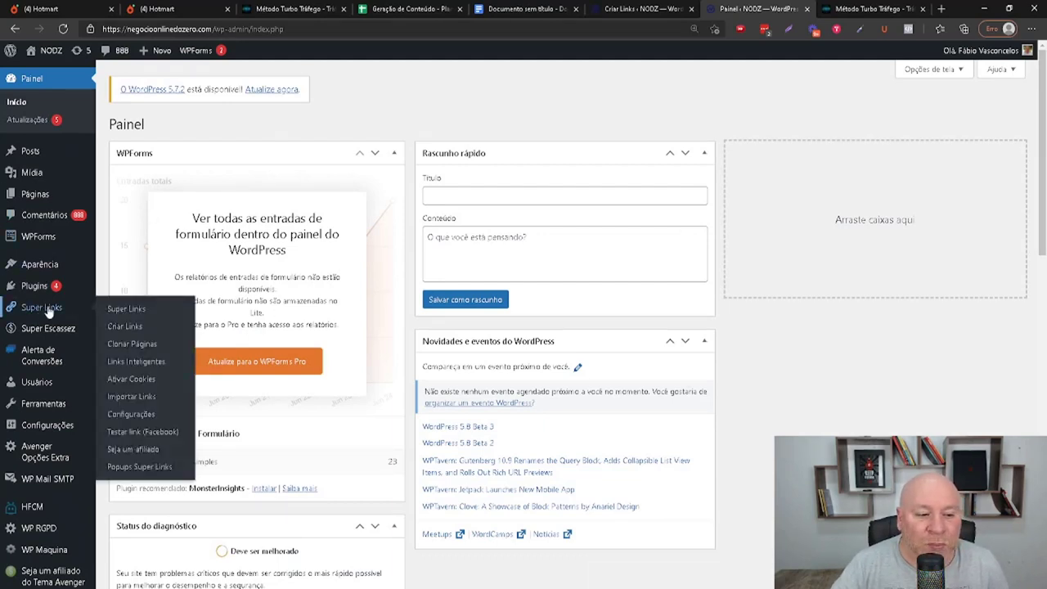
click(137, 365)
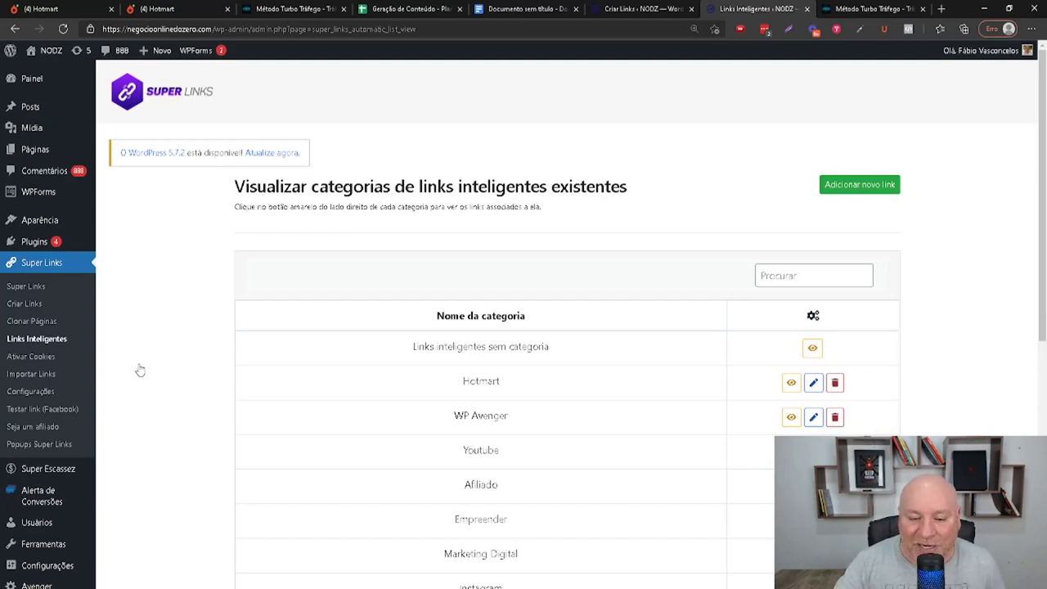
scroll(509, 442, down, 1)
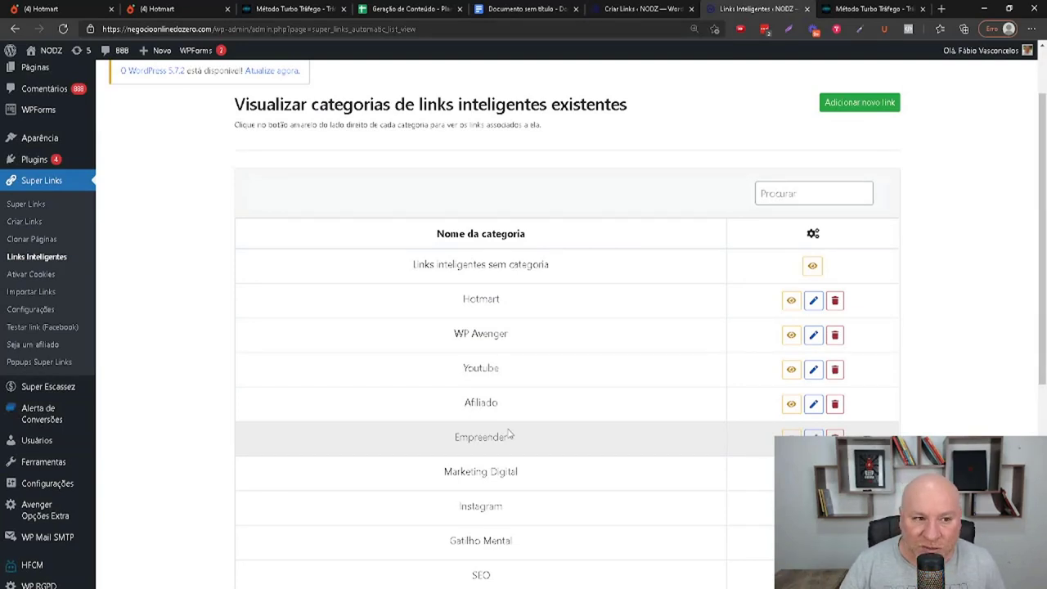
Open the NODZ site in a new tab, view the latest article about Monetizze and highlight the keyword in its title.
mouse_move(49, 50)
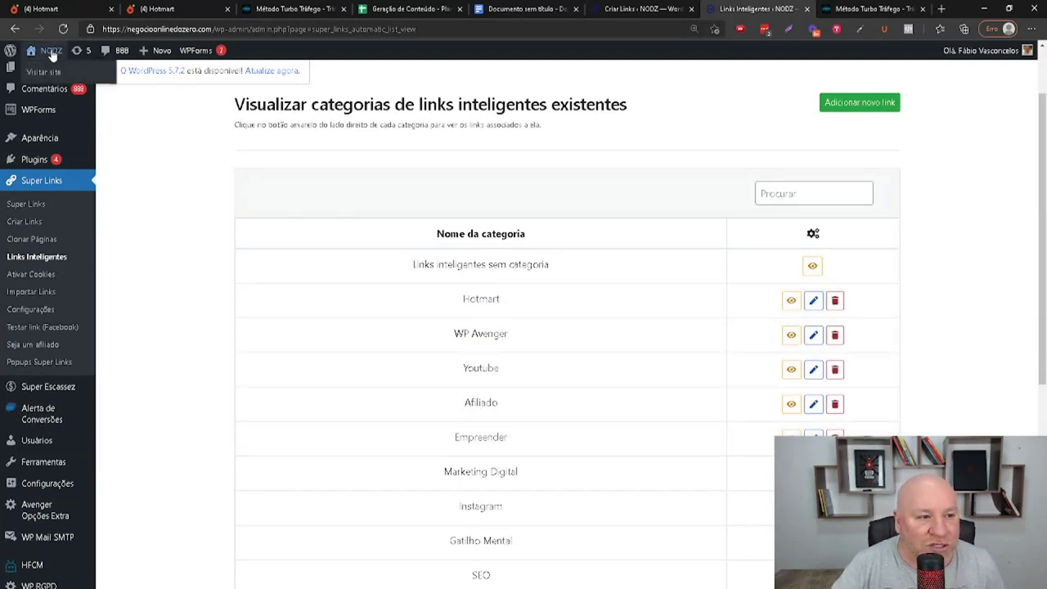
middle_click(49, 72)
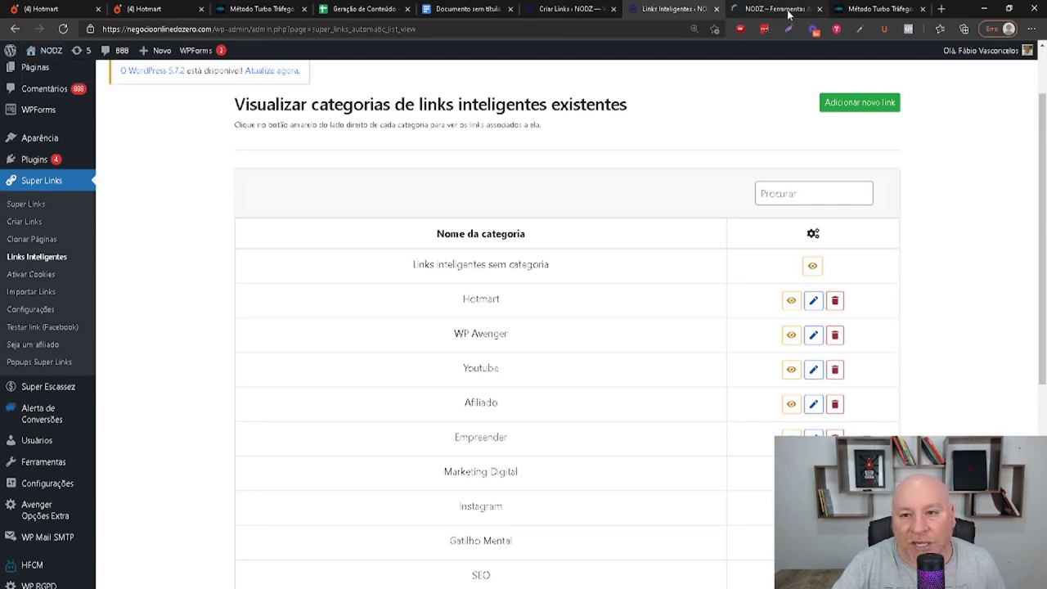
click(786, 12)
scroll(581, 402, down, 3)
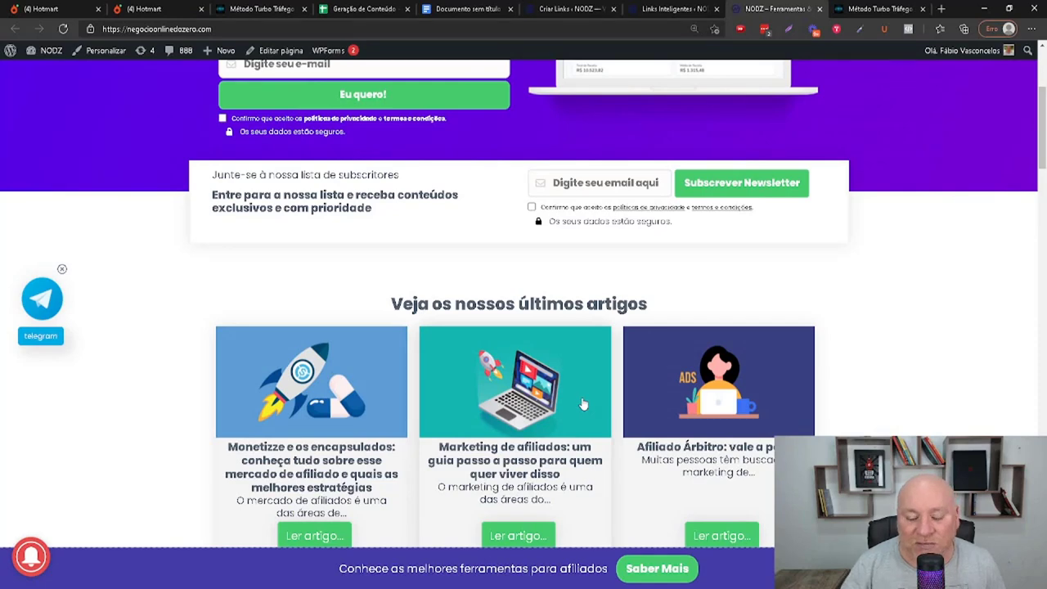
scroll(583, 404, down, 1)
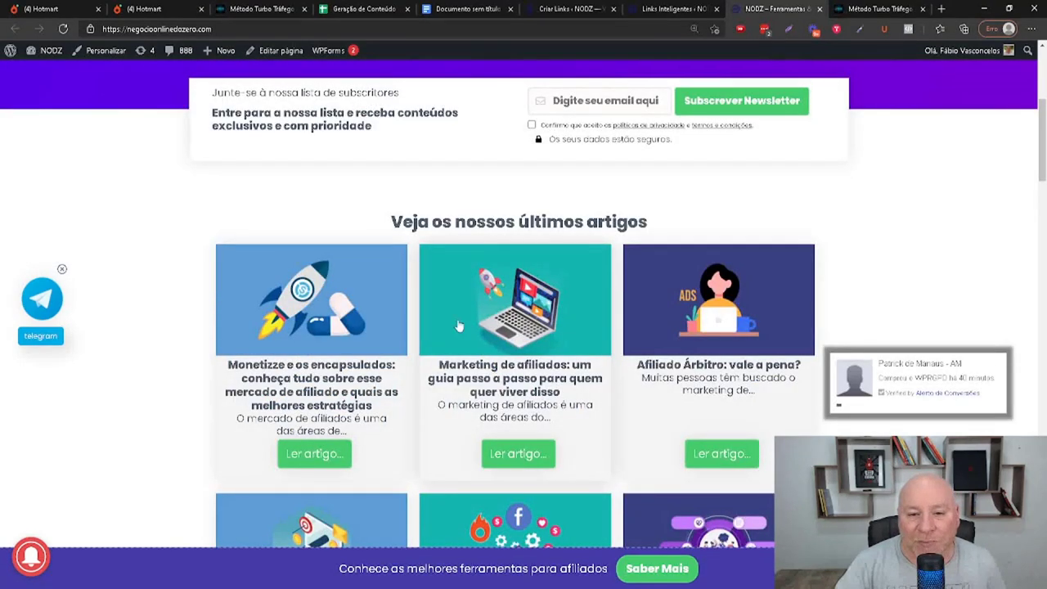
click(322, 460)
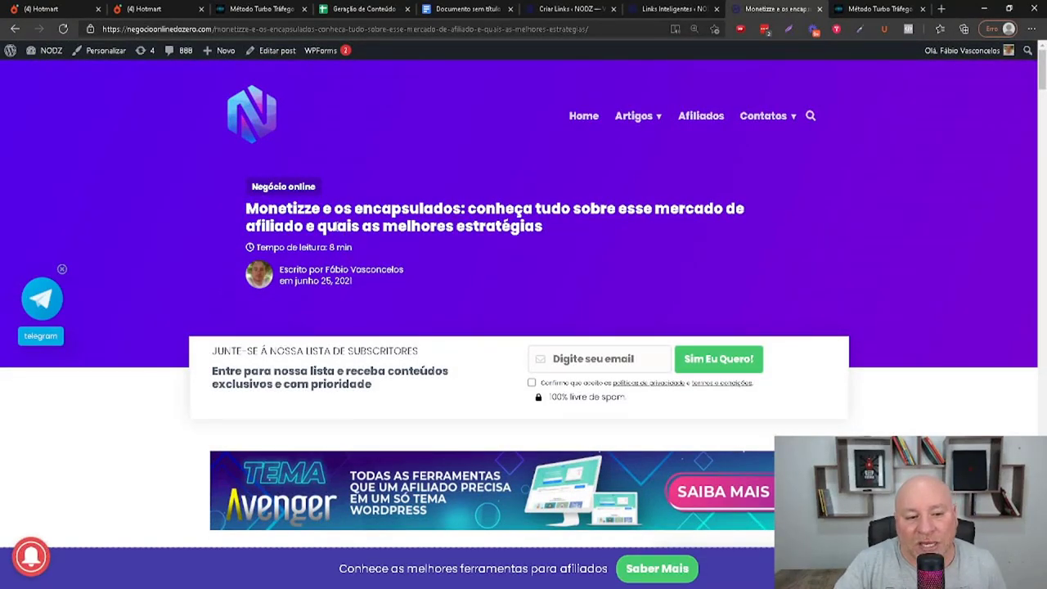
drag(321, 210, 247, 211)
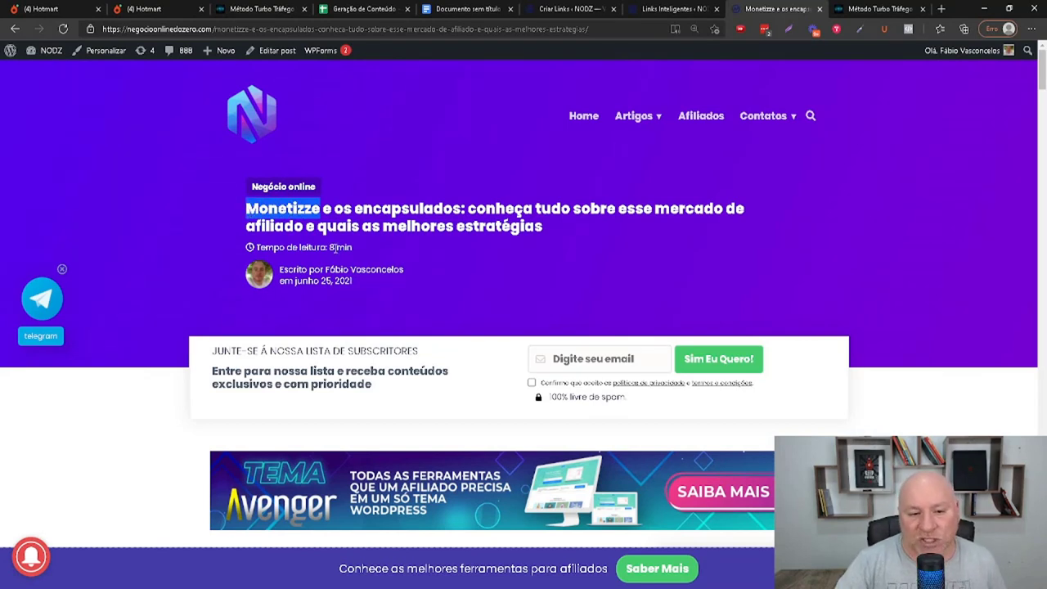
drag(463, 210, 246, 214)
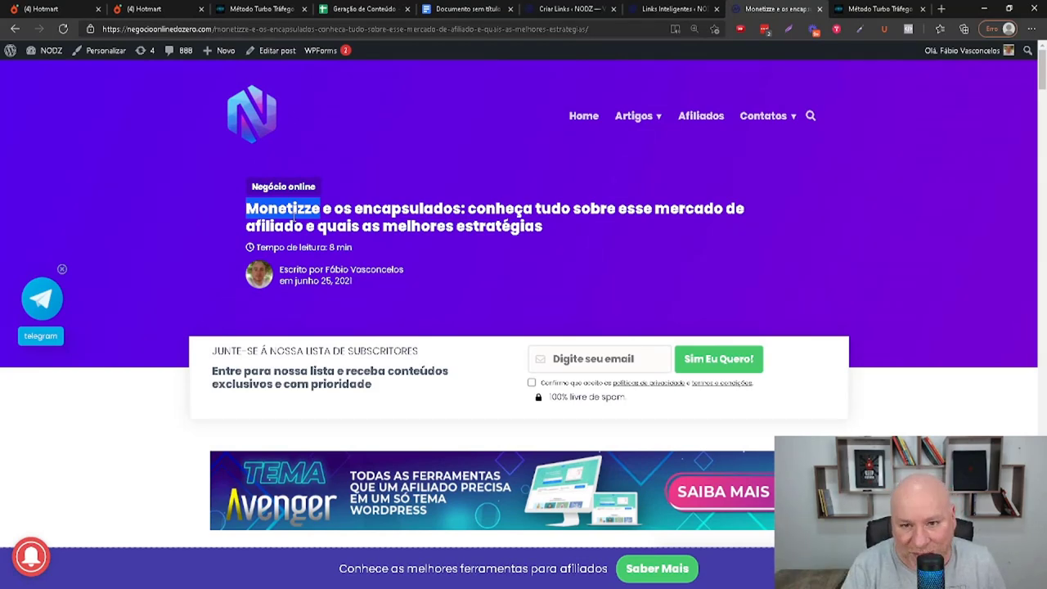
click(665, 11)
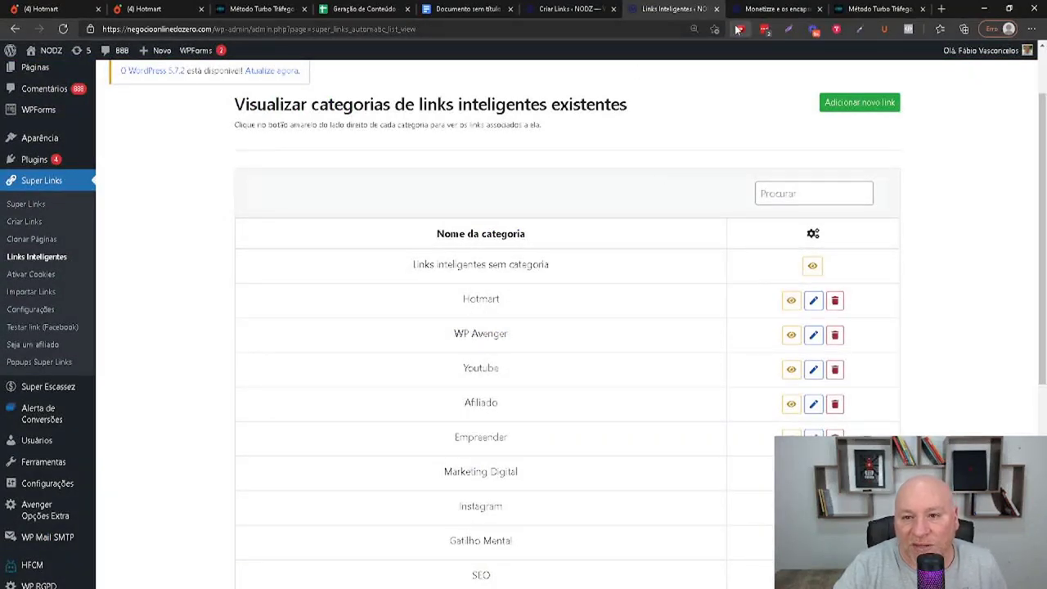
click(570, 8)
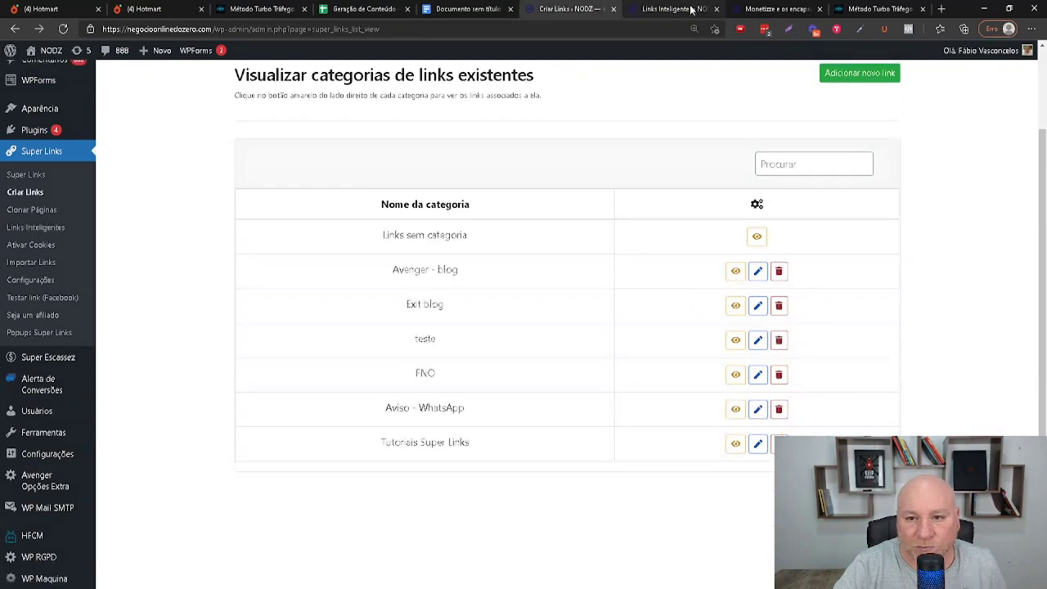
click(665, 8)
click(777, 8)
scroll(518, 250, down, 8)
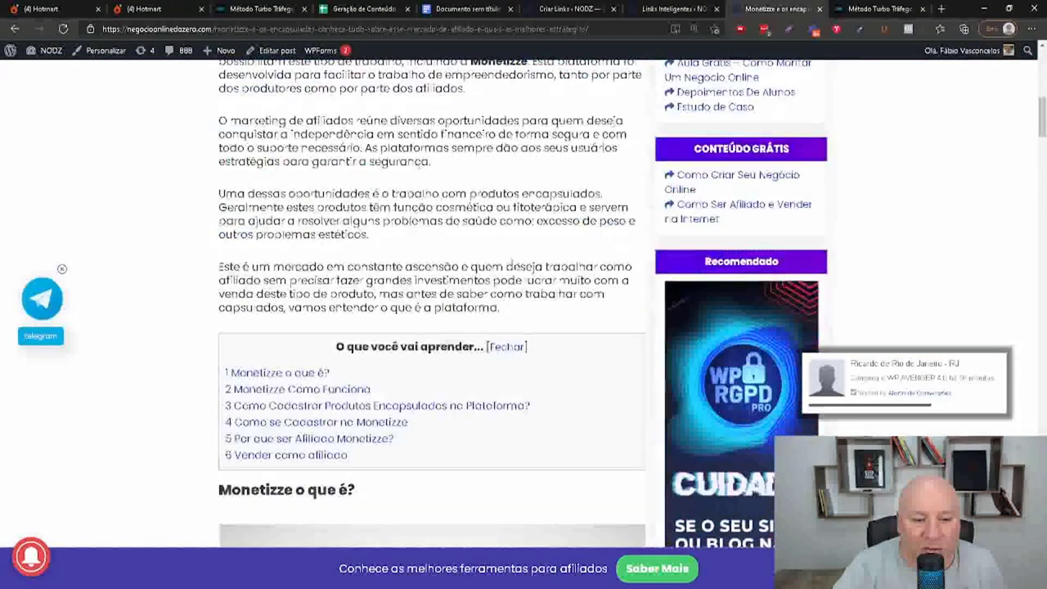
scroll(573, 230, up, 8)
Search the blog for "hotmart" and open the article "O que é Hotmart, a plataforma de afiliados primordial para seu negócio".
click(813, 115)
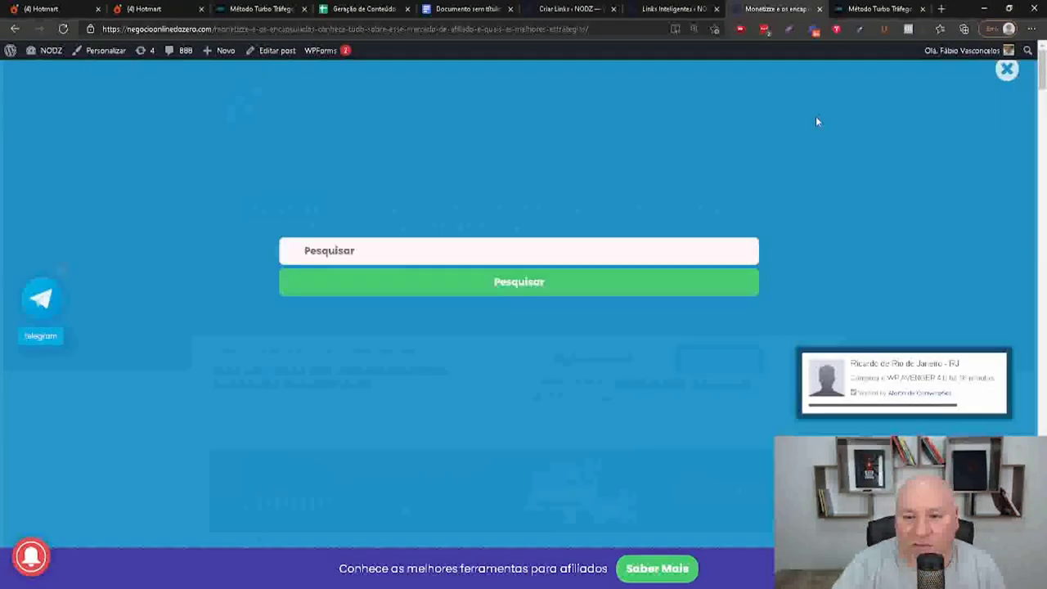
text(hotmart)
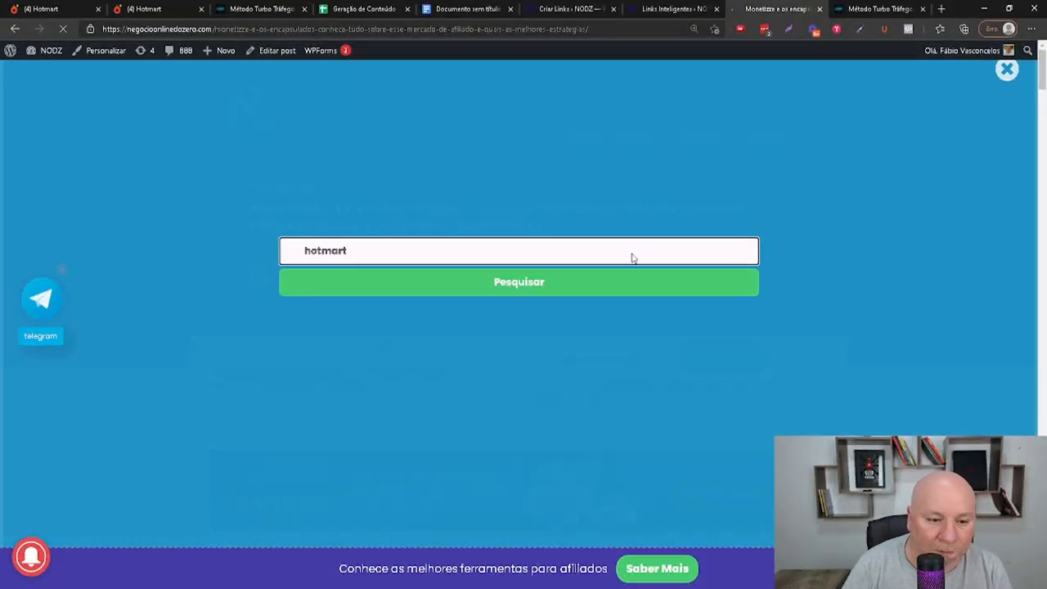
key(Return)
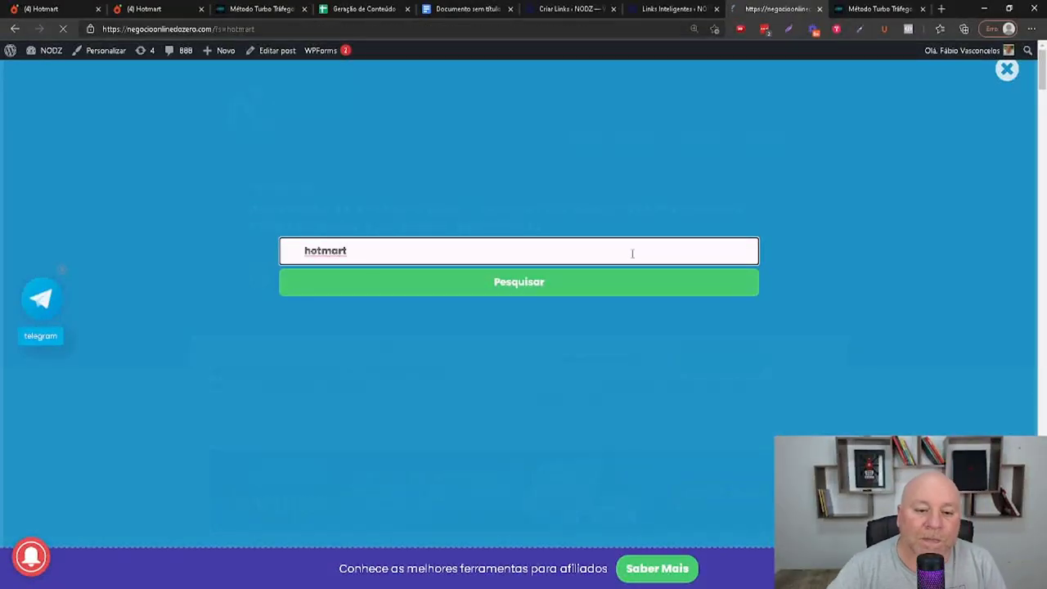
scroll(632, 252, down, 2)
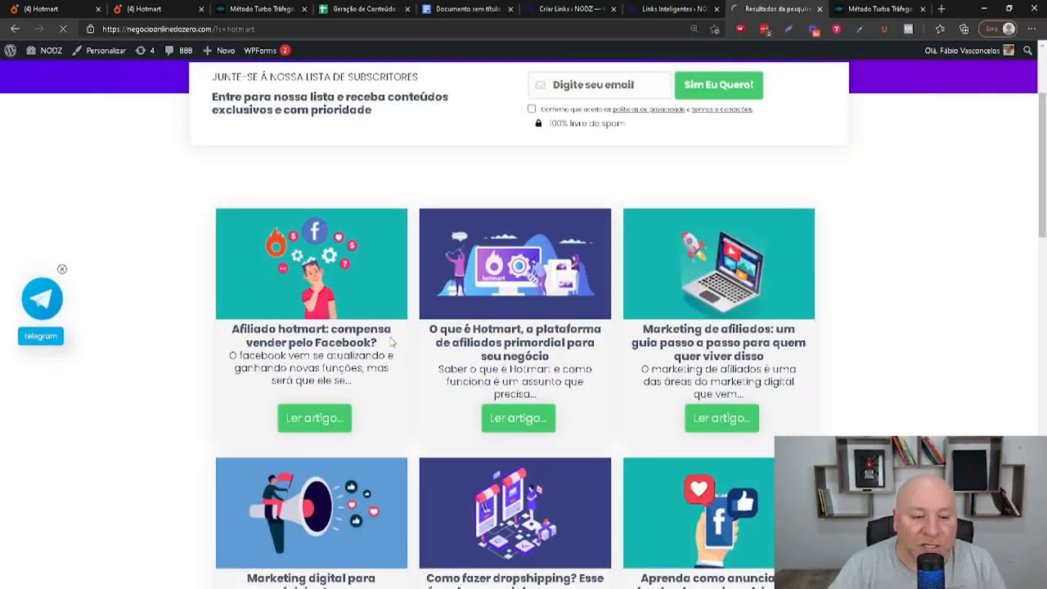
click(526, 420)
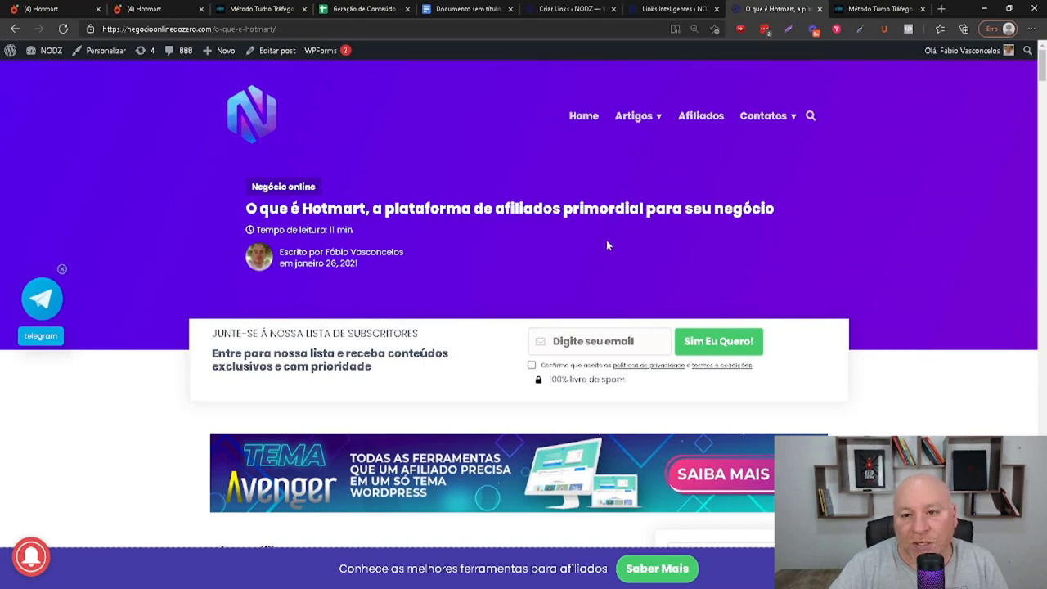
Start a new smart link from the Hotmart category's link list and set its category to Hotmart.
click(675, 9)
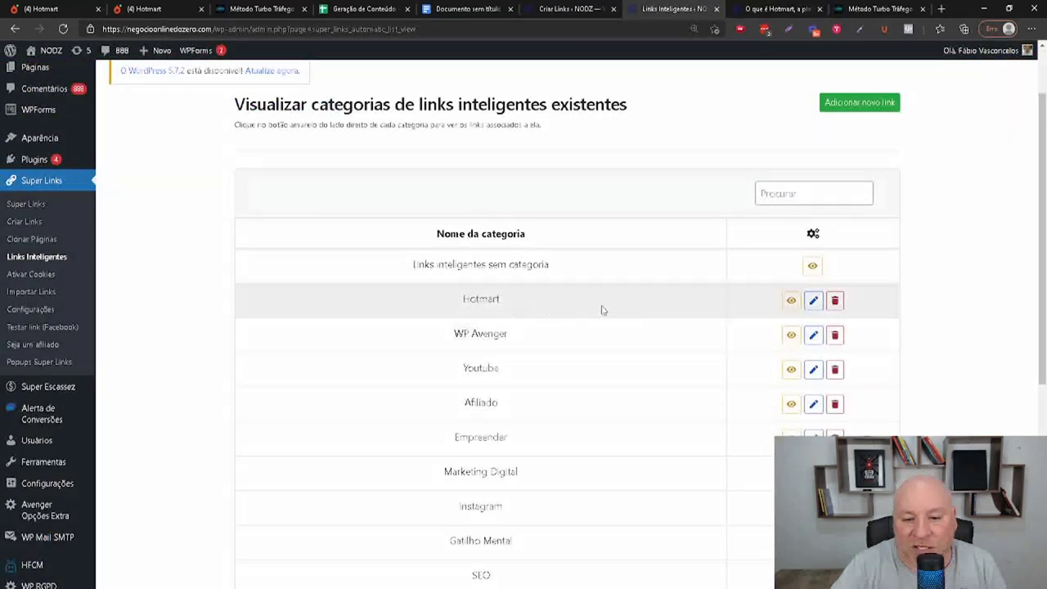
click(791, 302)
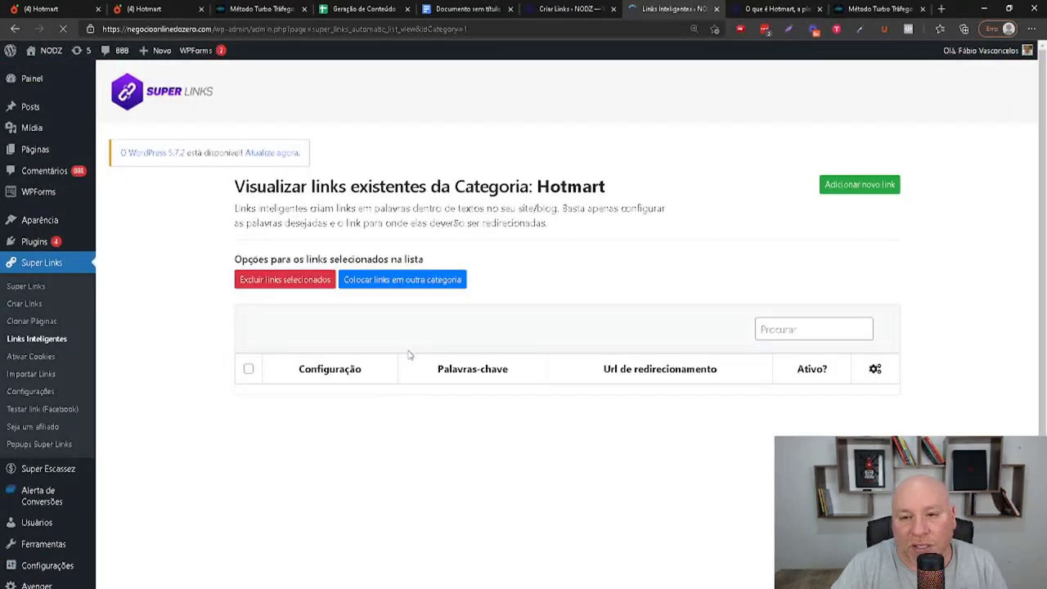
click(851, 193)
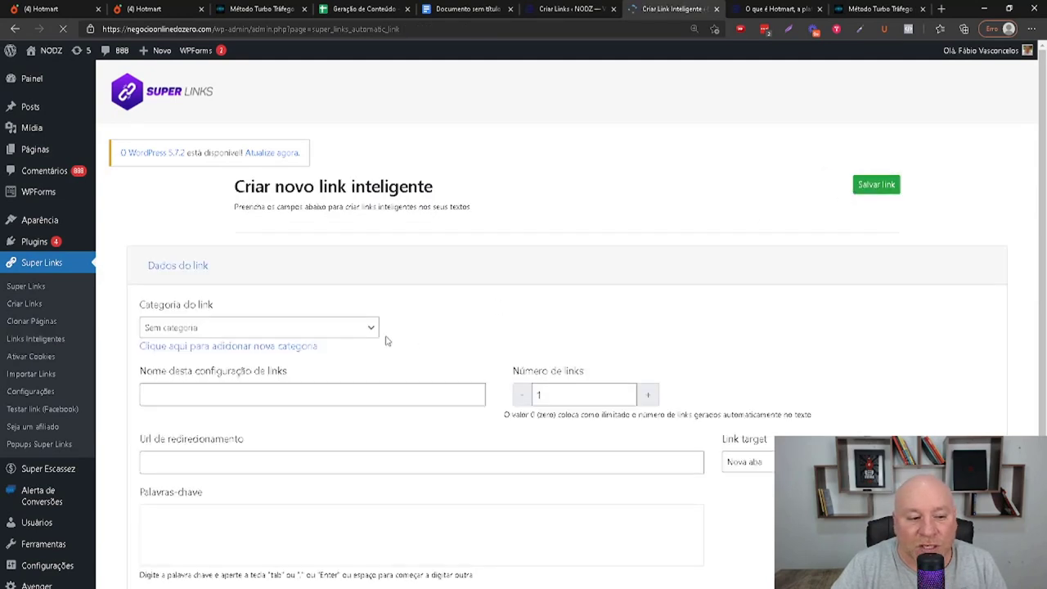
click(221, 369)
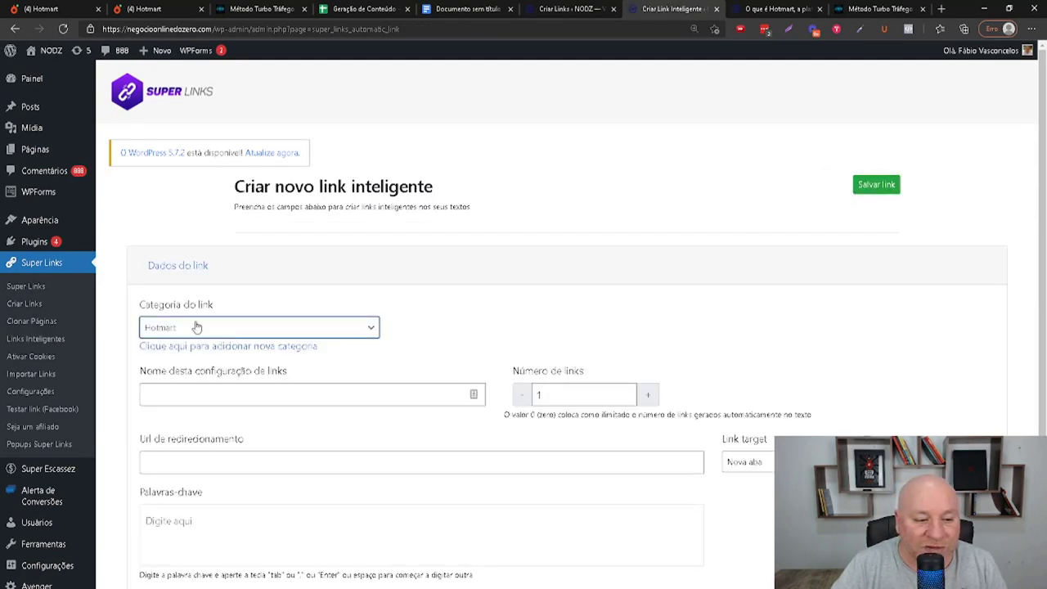
Name the link configuration with the article's title, "O que é Hotmart, a plataforma de afiliados primordial para seu negócio".
click(201, 395)
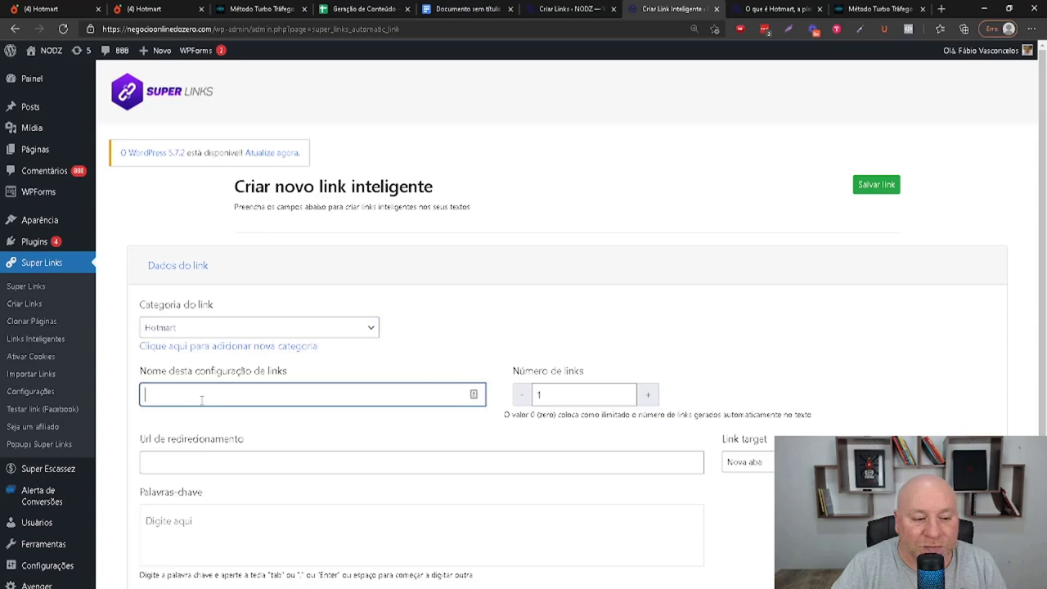
click(777, 8)
drag(247, 207, 785, 222)
key(ctrl+c)
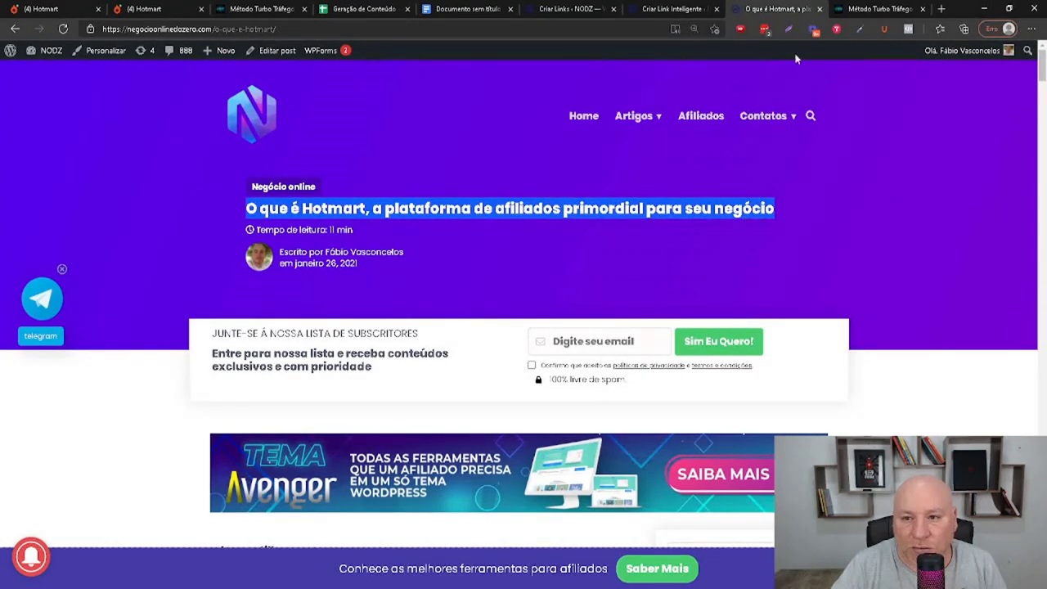
click(675, 9)
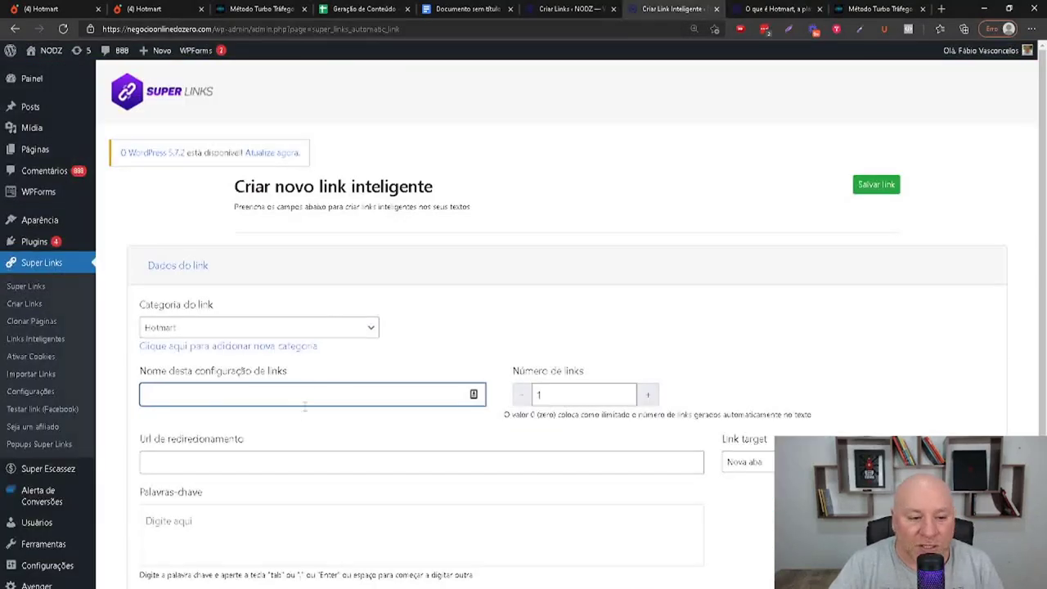
text(Monetizze)
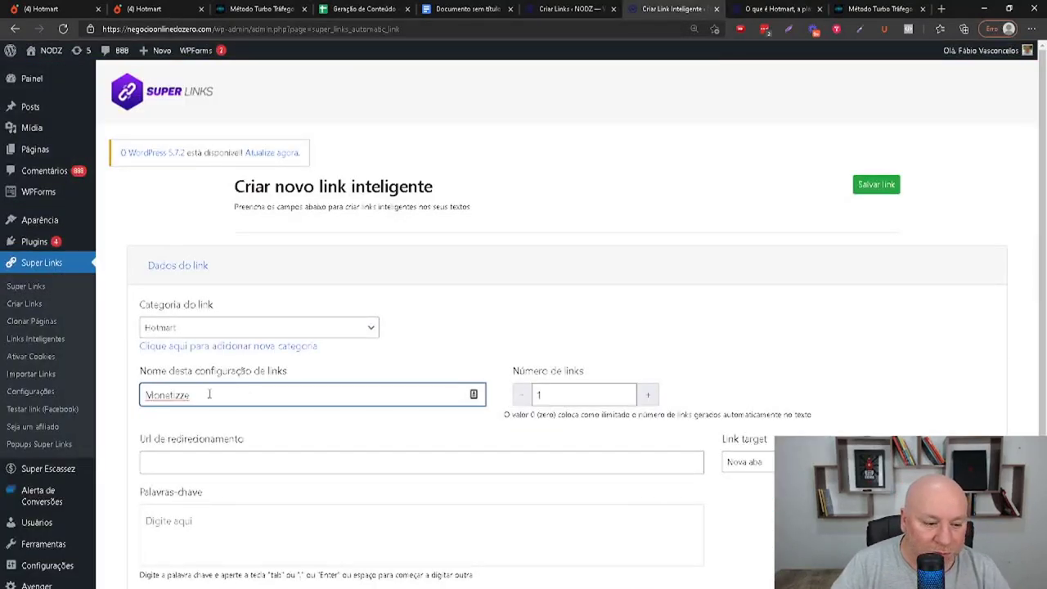
drag(210, 394, 114, 399)
click(761, 10)
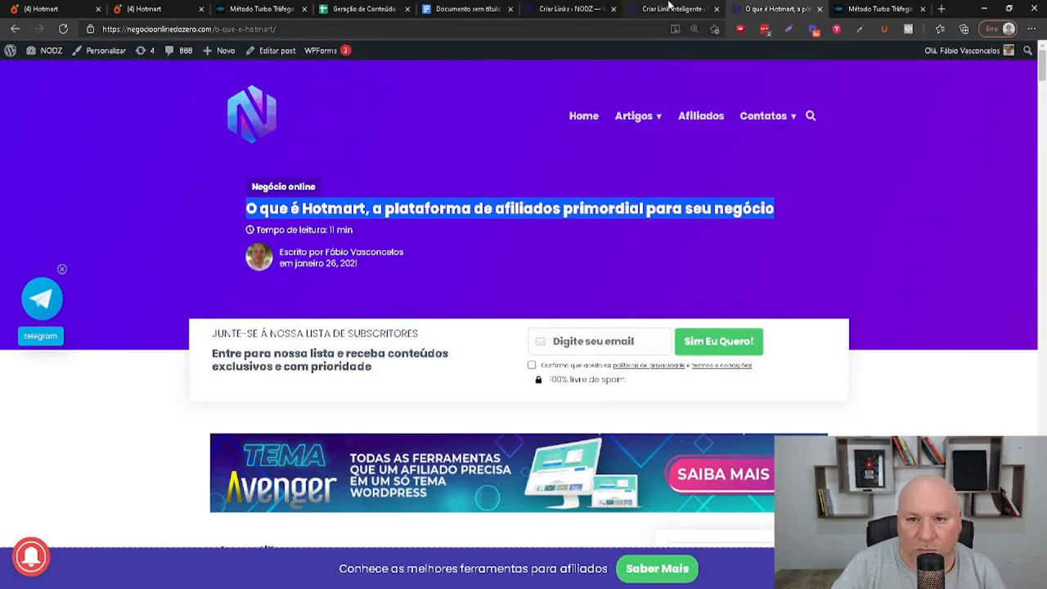
click(671, 9)
key(ctrl+v)
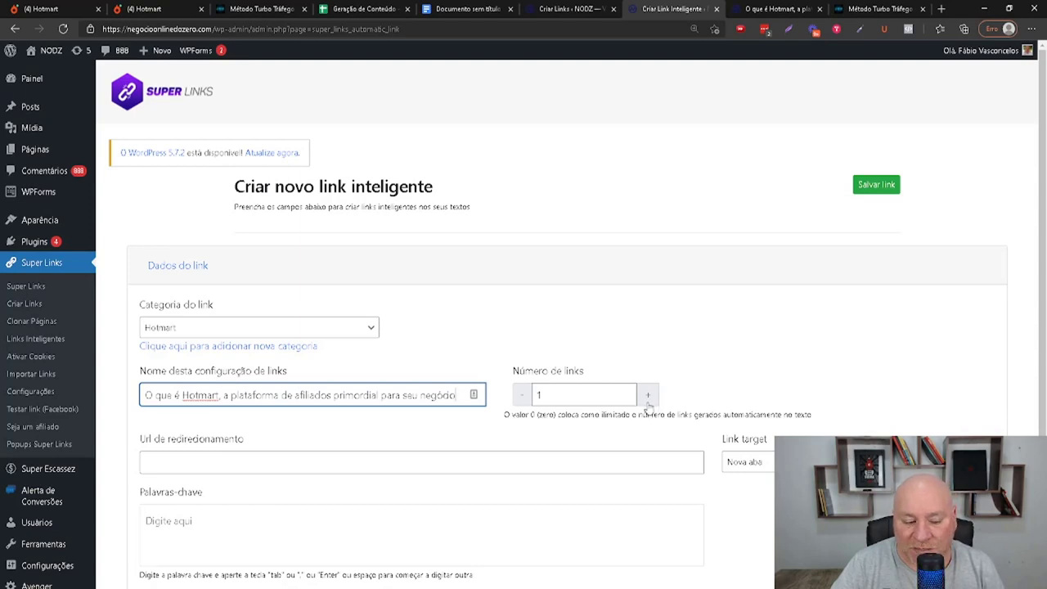
click(778, 9)
click(363, 33)
key(ctrl+c)
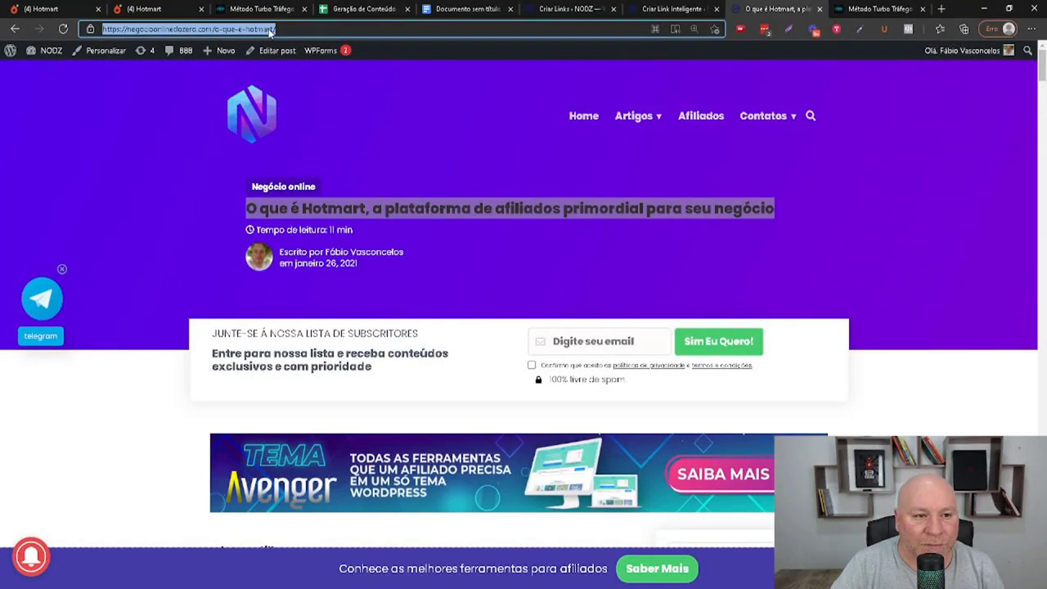
click(667, 9)
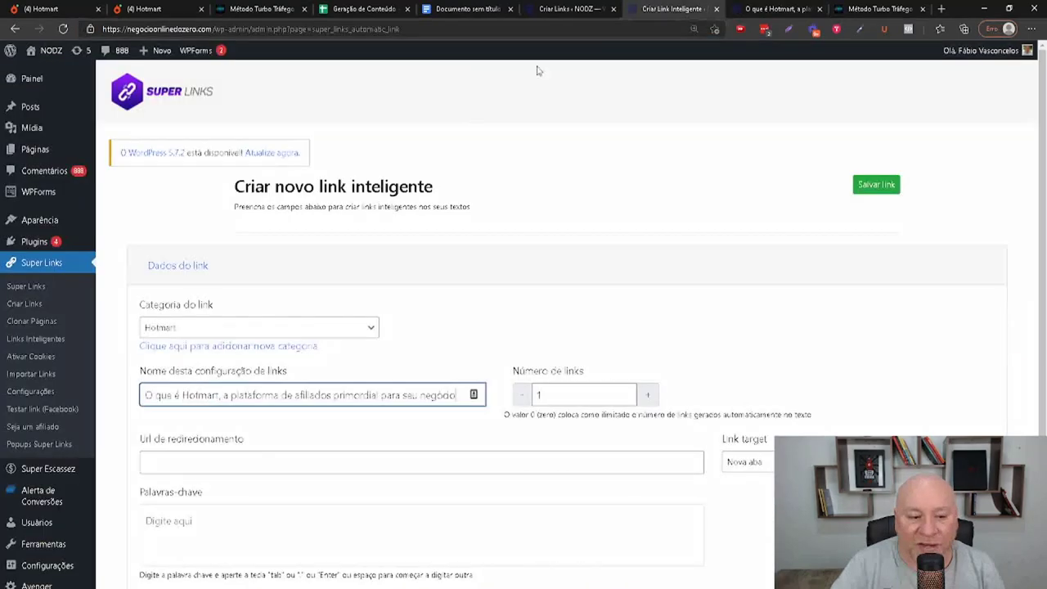
click(296, 460)
key(ctrl+v)
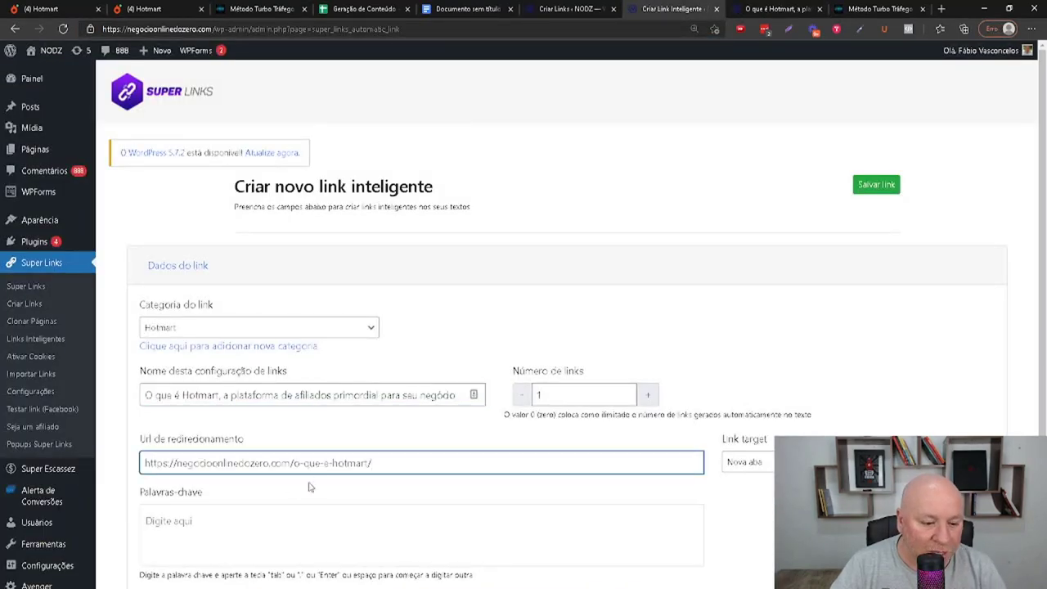
Add the keywords "Hotmart" and "o que é hotmart" to the new smart link.
scroll(310, 488, down, 2)
click(225, 354)
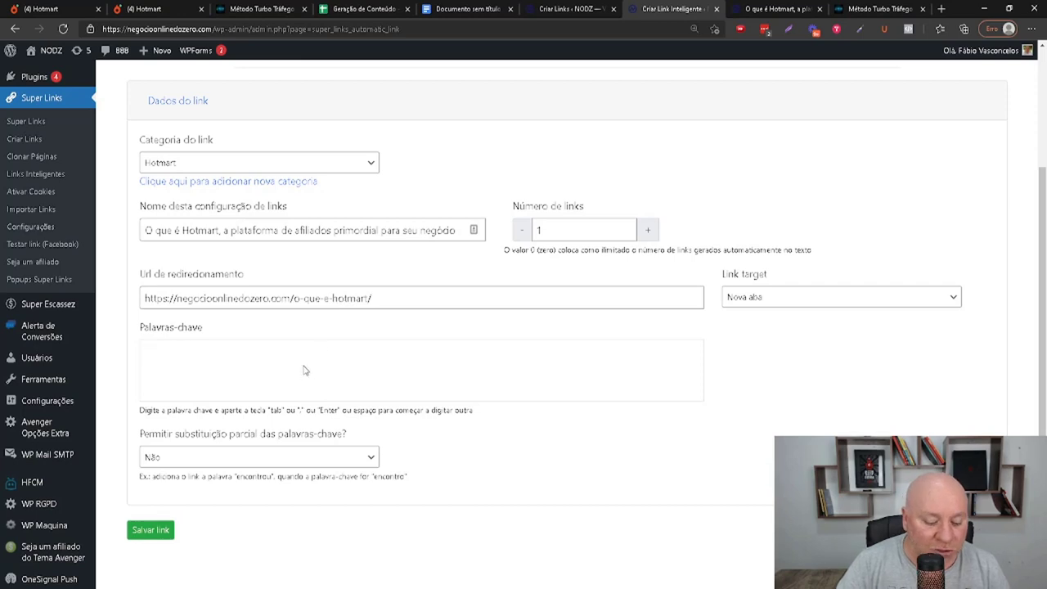
text(Hotmart )
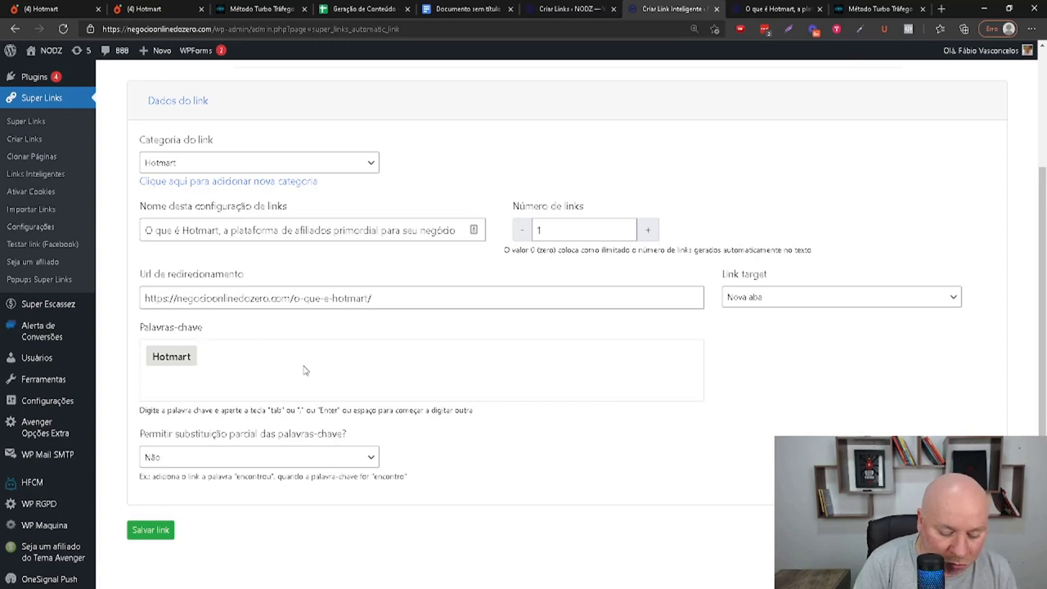
text(o que)
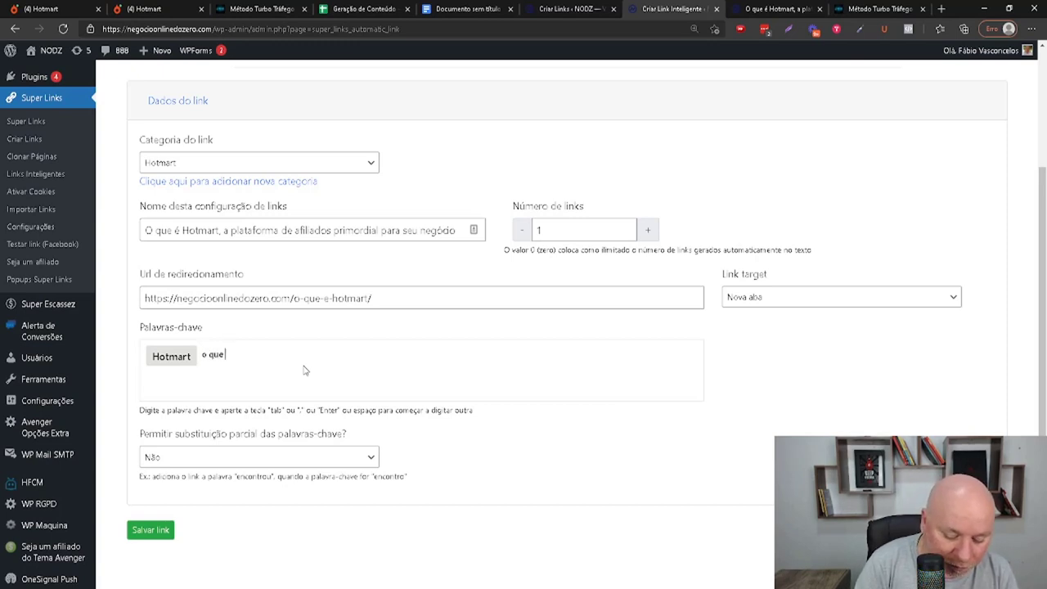
text( é hotmart)
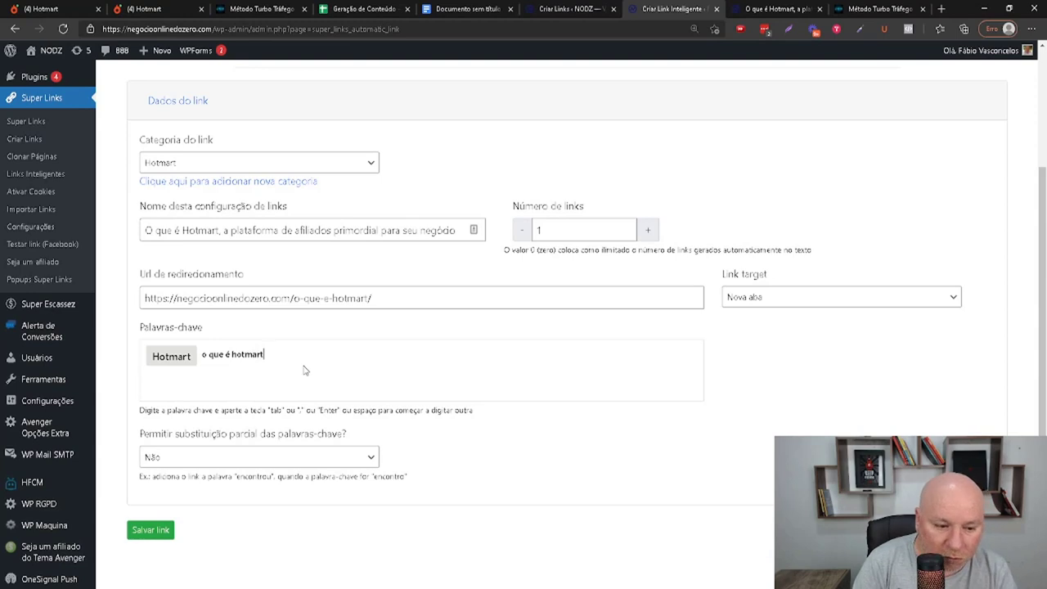
key(Return)
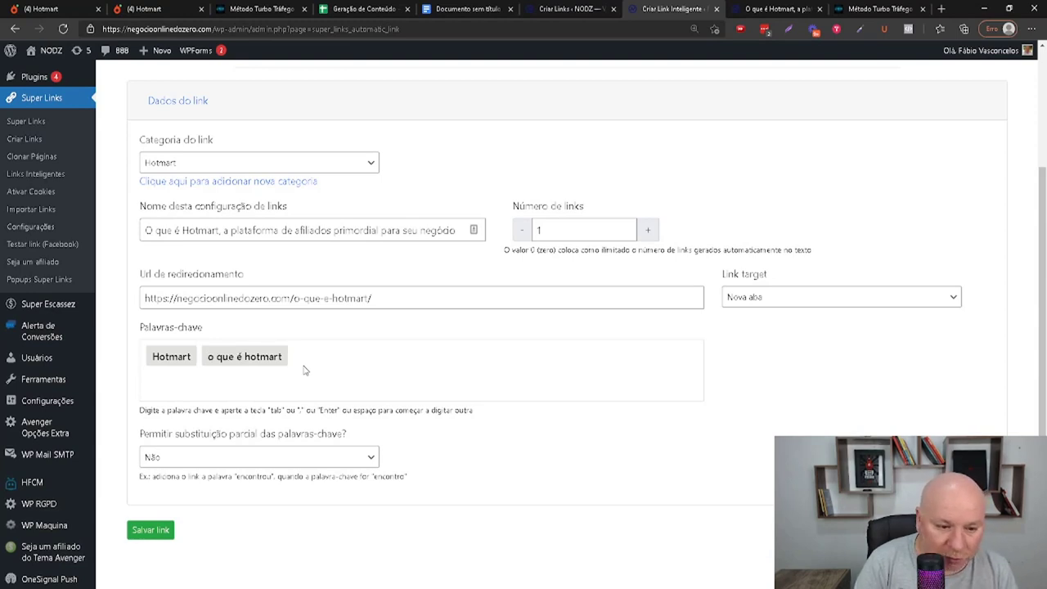
Add the keyword "plataforma de afiliação" and save the smart link.
text(p)
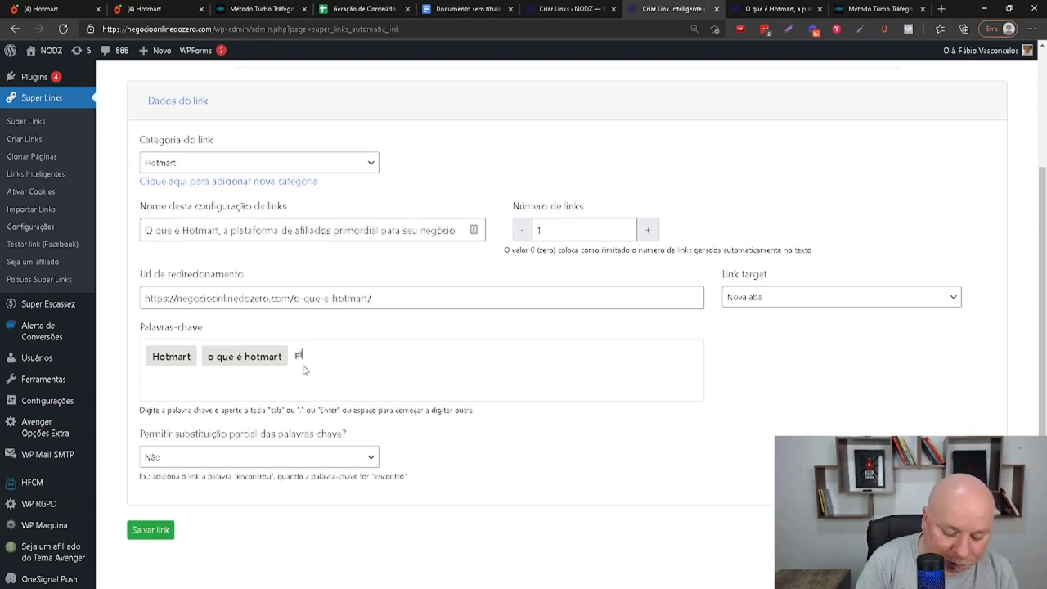
text(lataforma de)
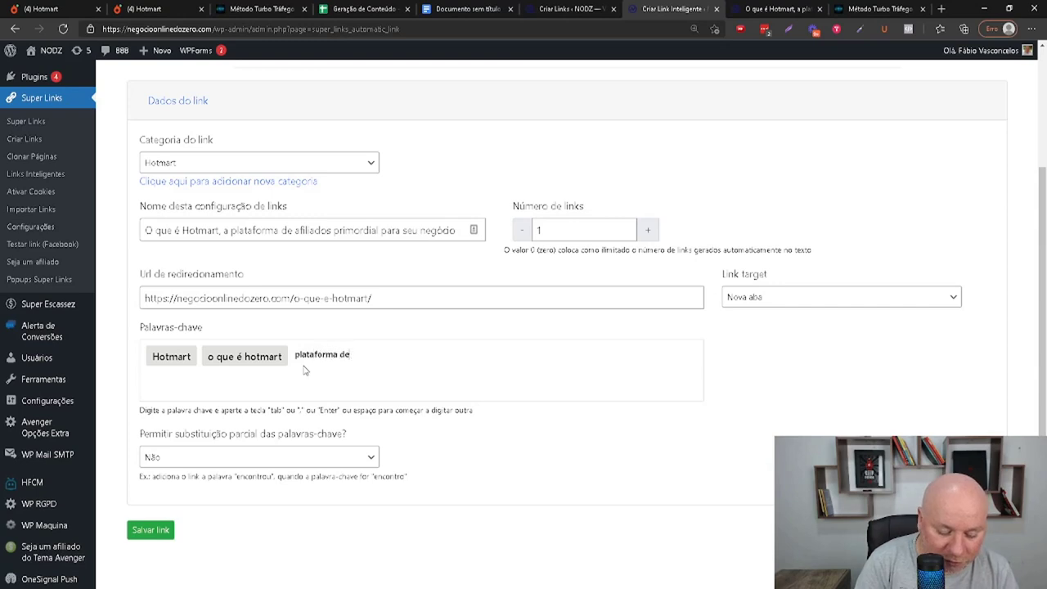
text( afiliaç)
text(ão)
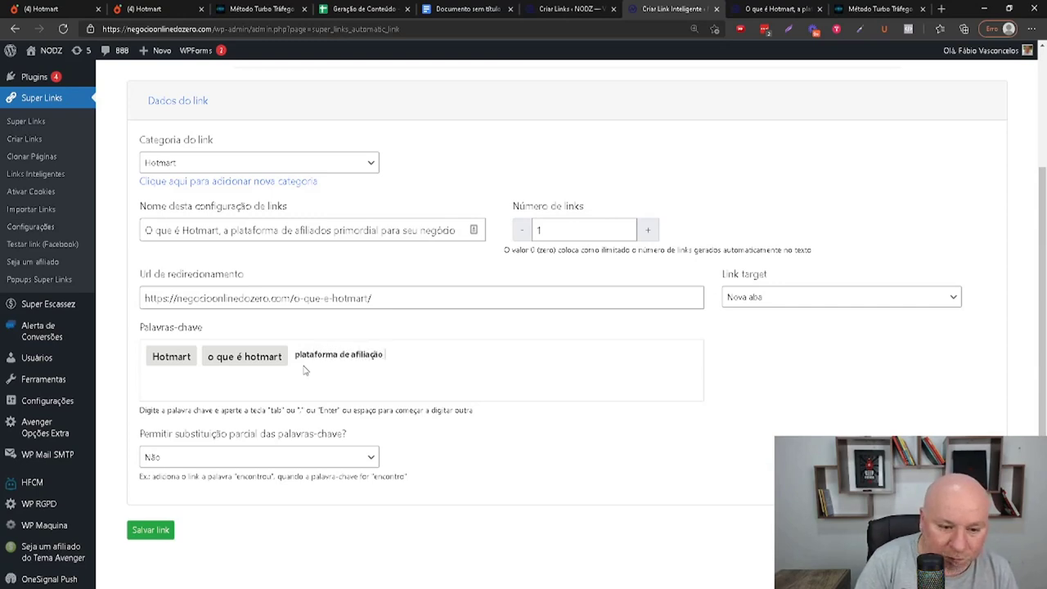
key(Return)
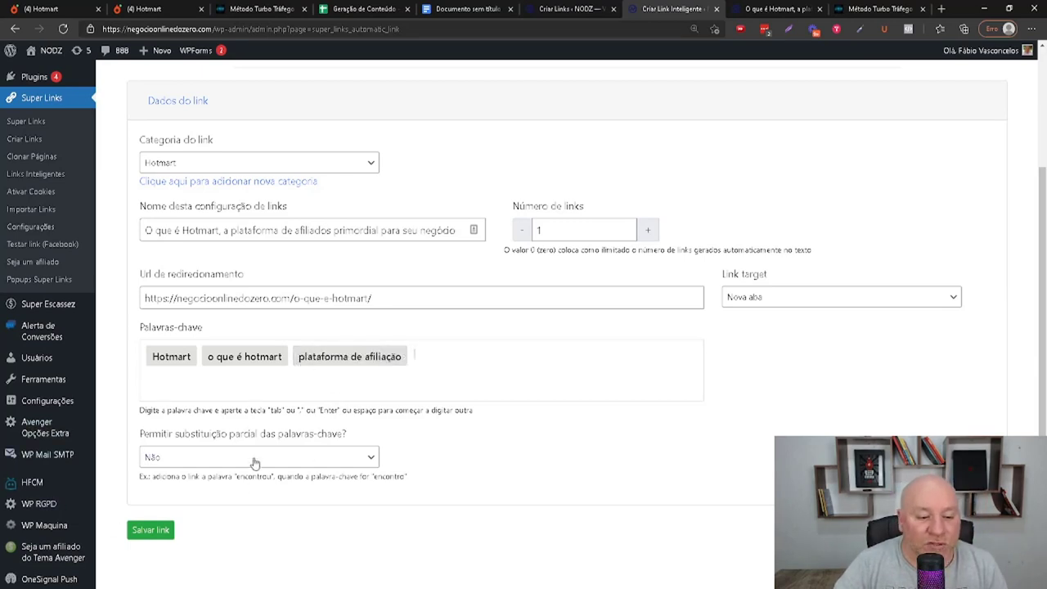
click(159, 530)
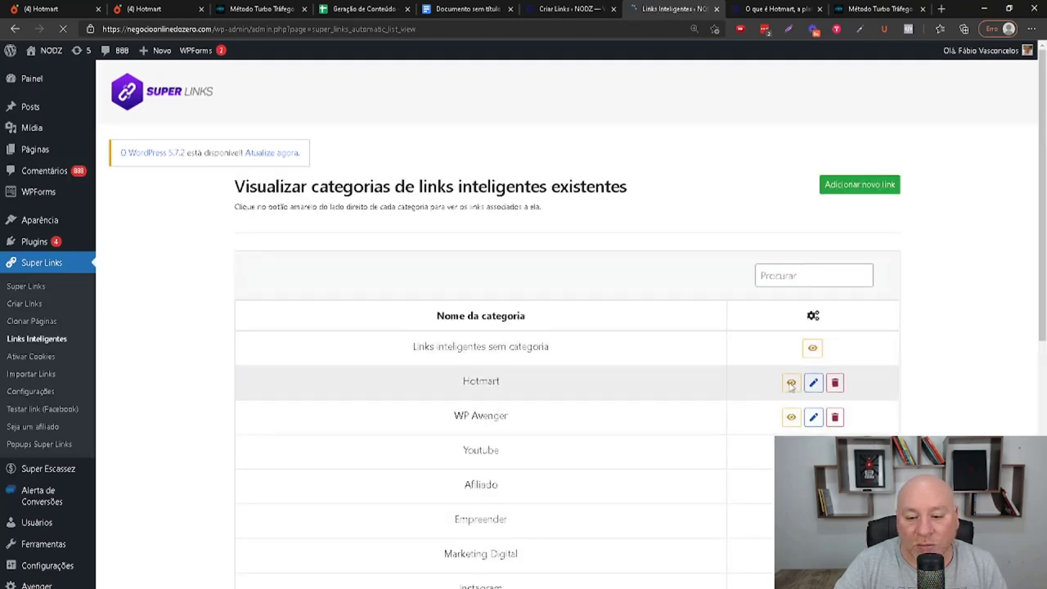
Review the saved link in the Hotmart category's list and examine the Hotmart article's text for keyword occurrences and links.
click(791, 383)
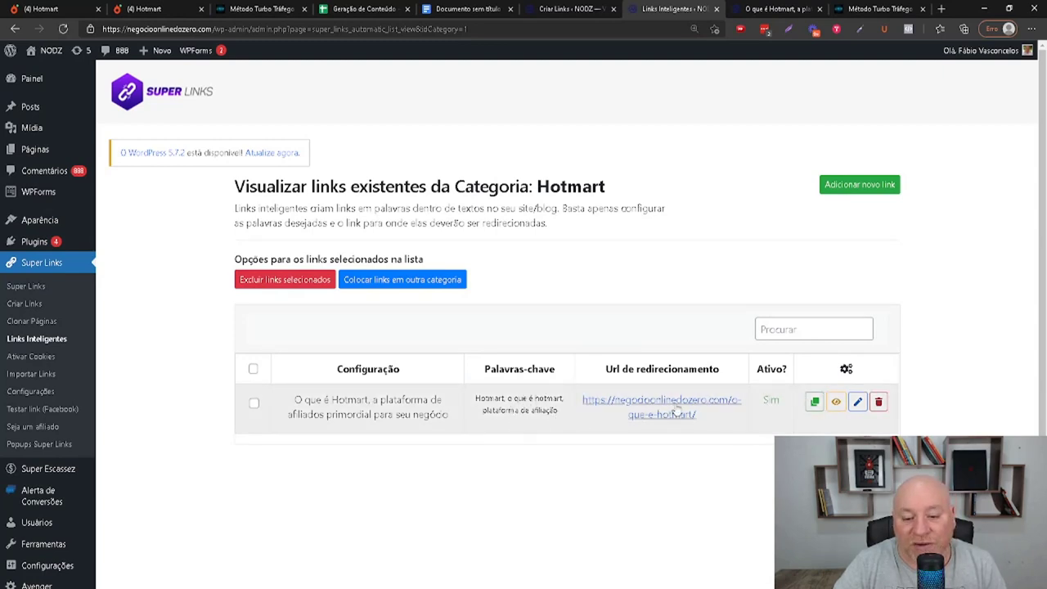
click(767, 8)
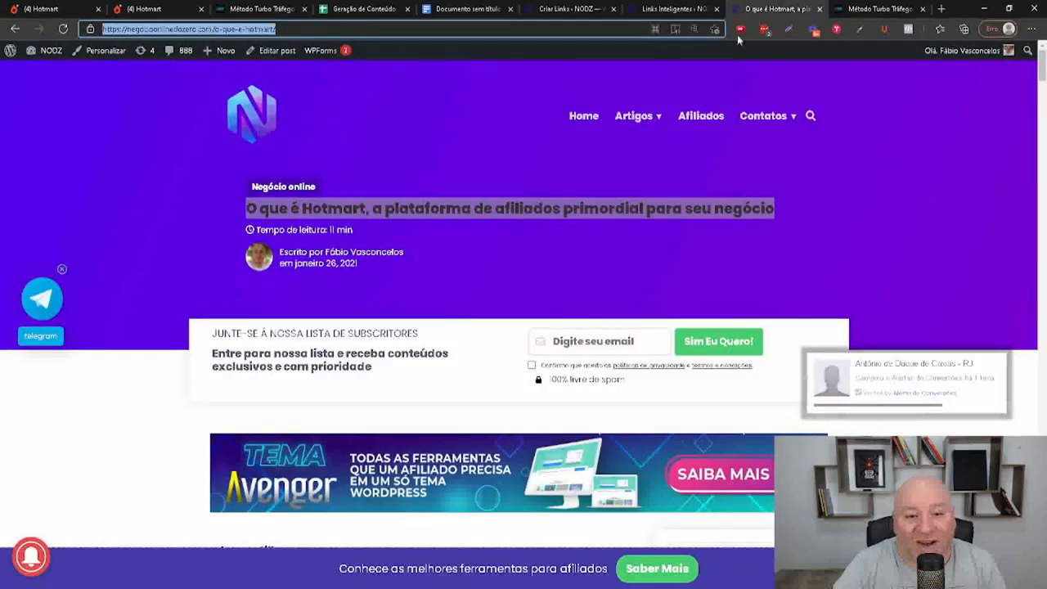
click(607, 259)
scroll(578, 277, down, 8)
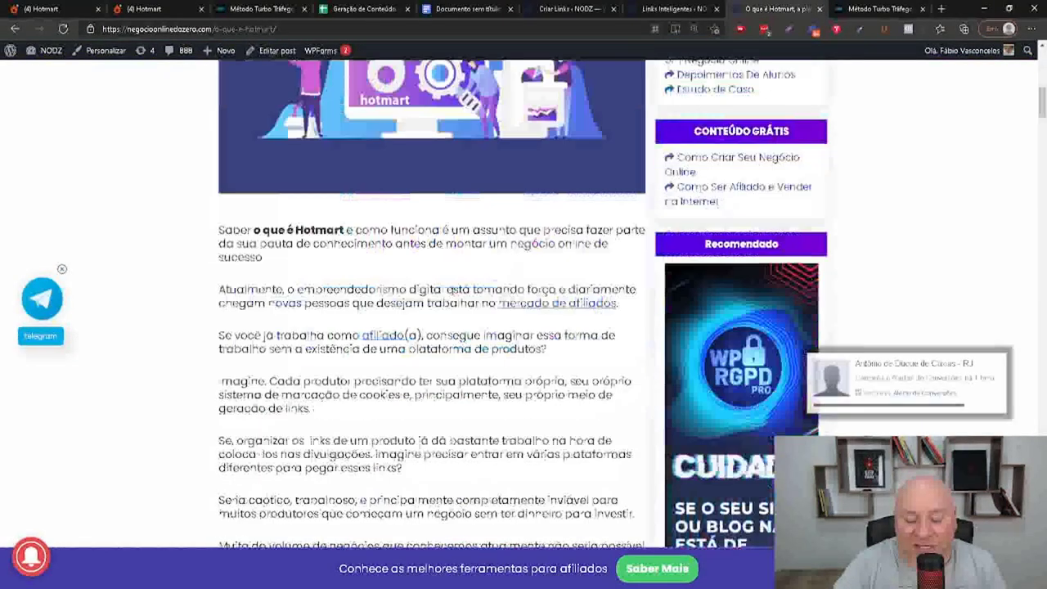
drag(294, 232, 254, 232)
click(256, 233)
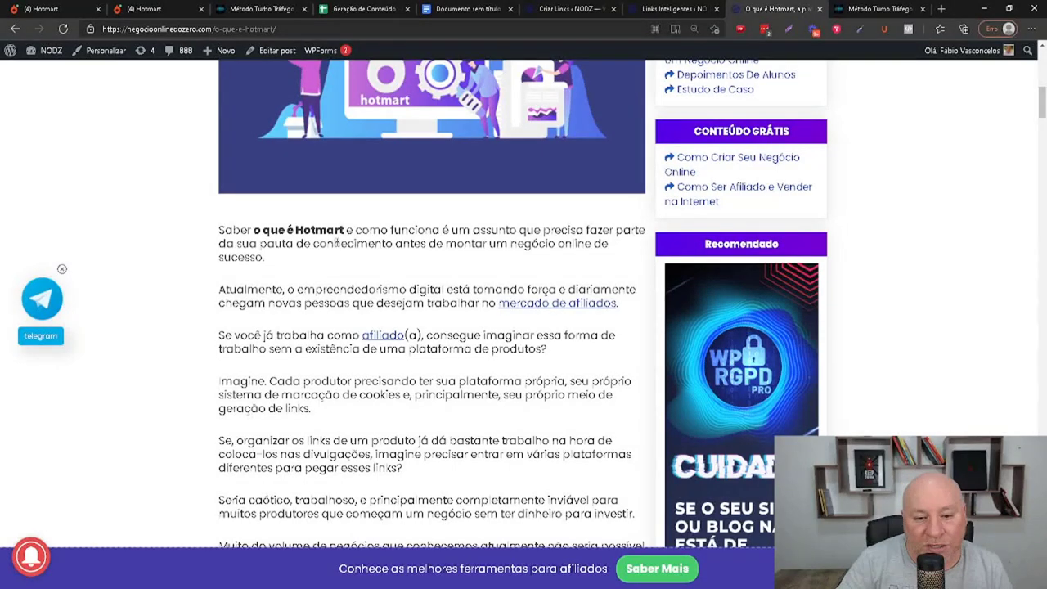
scroll(335, 243, down, 2)
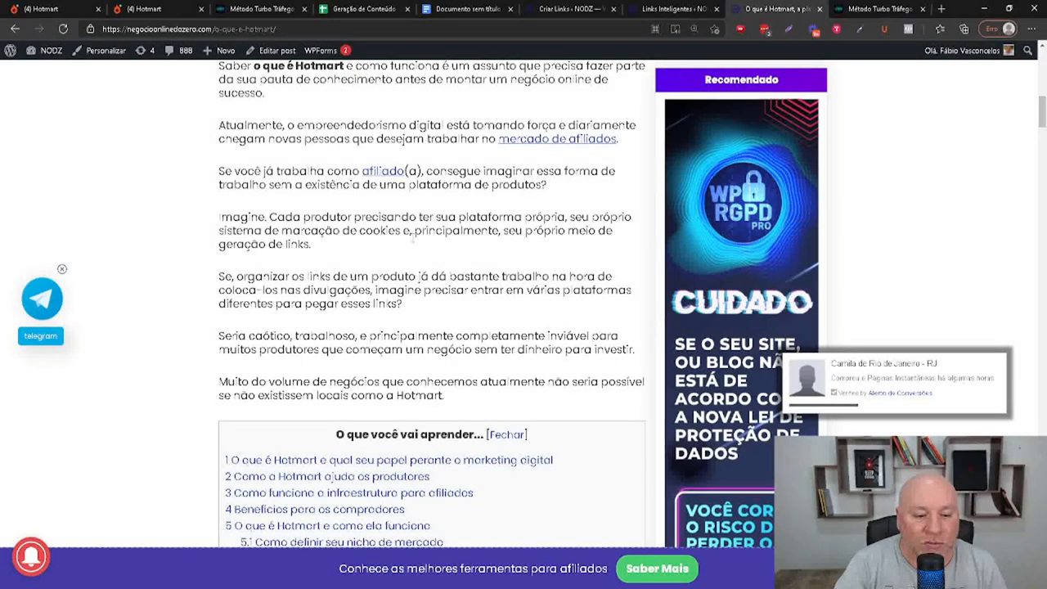
scroll(423, 269, down, 2)
scroll(423, 278, down, 8)
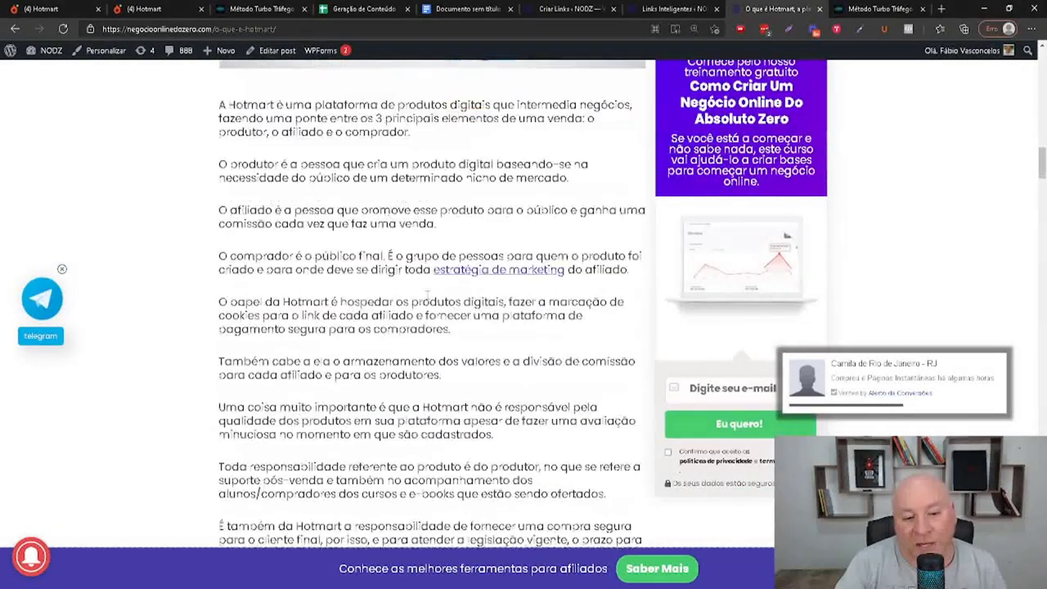
scroll(515, 283, down, 4)
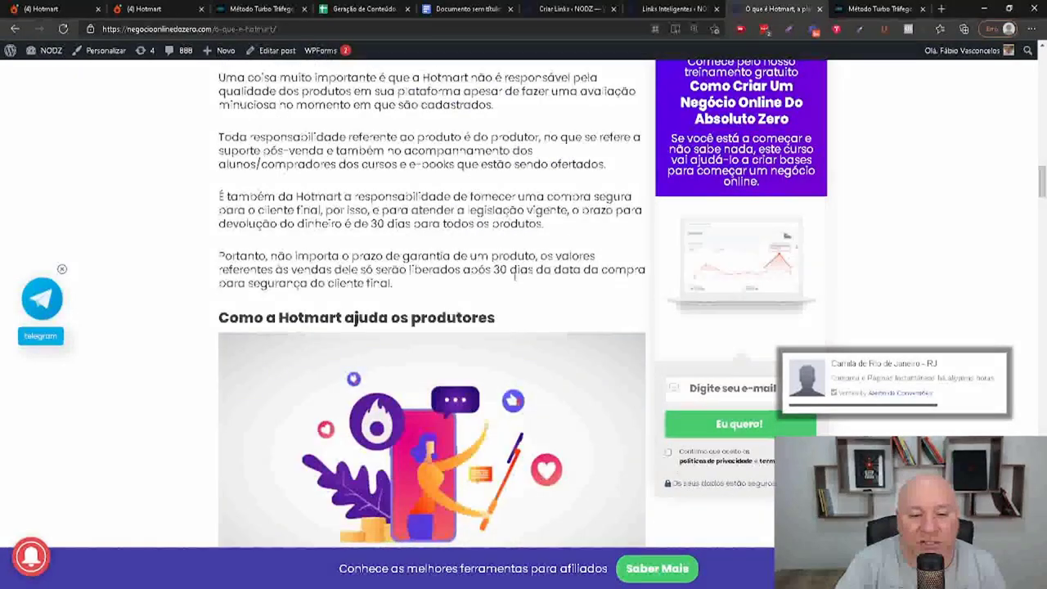
scroll(515, 282, up, 4)
scroll(516, 282, up, 8)
View the access metrics of the Hotmart article's smart link and return to the Hotmart category's link list.
click(672, 9)
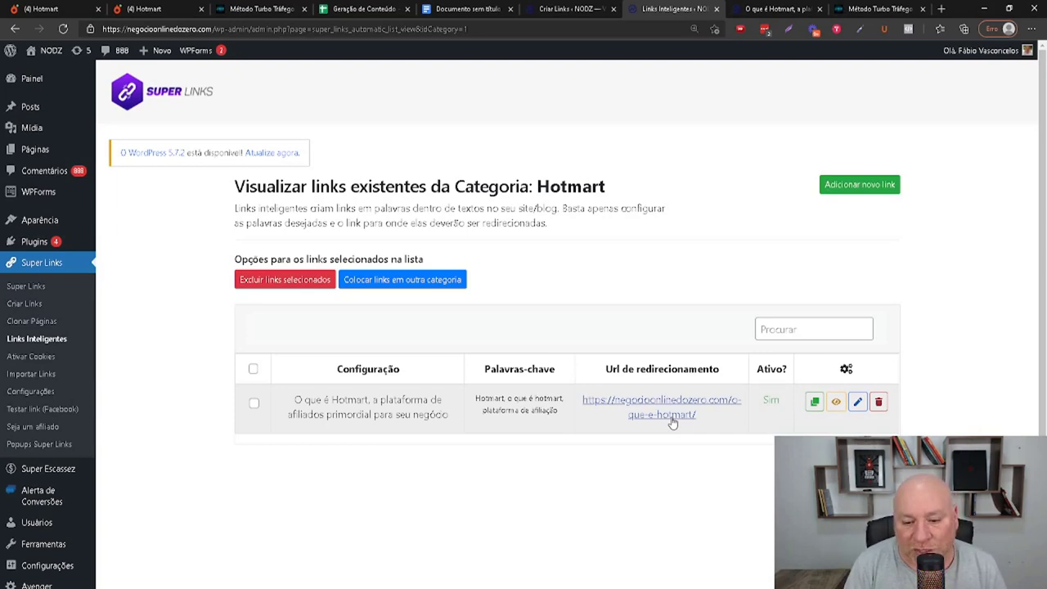
click(858, 400)
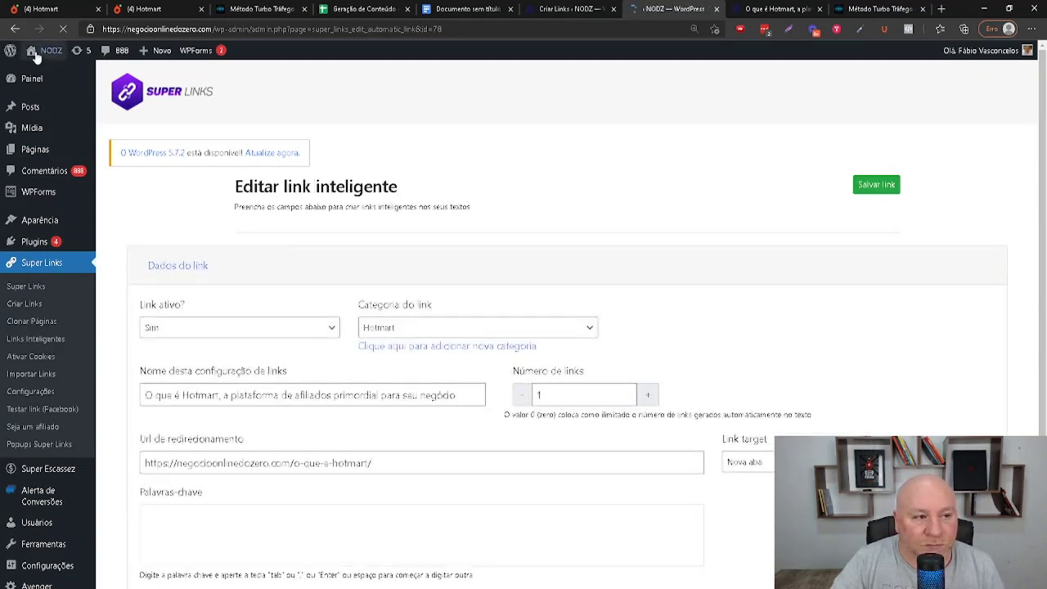
click(15, 27)
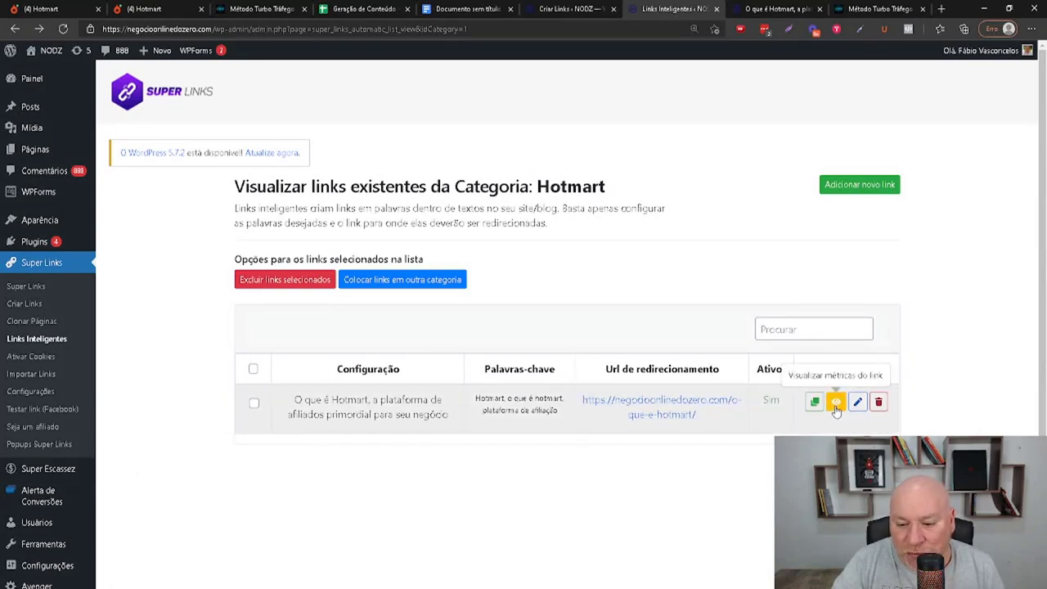
click(836, 405)
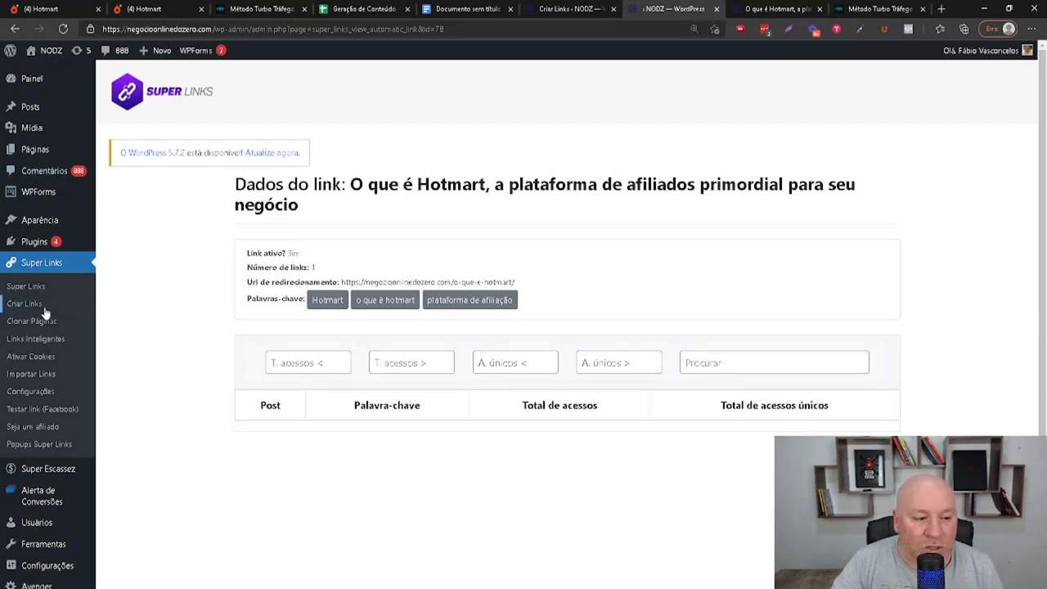
click(15, 28)
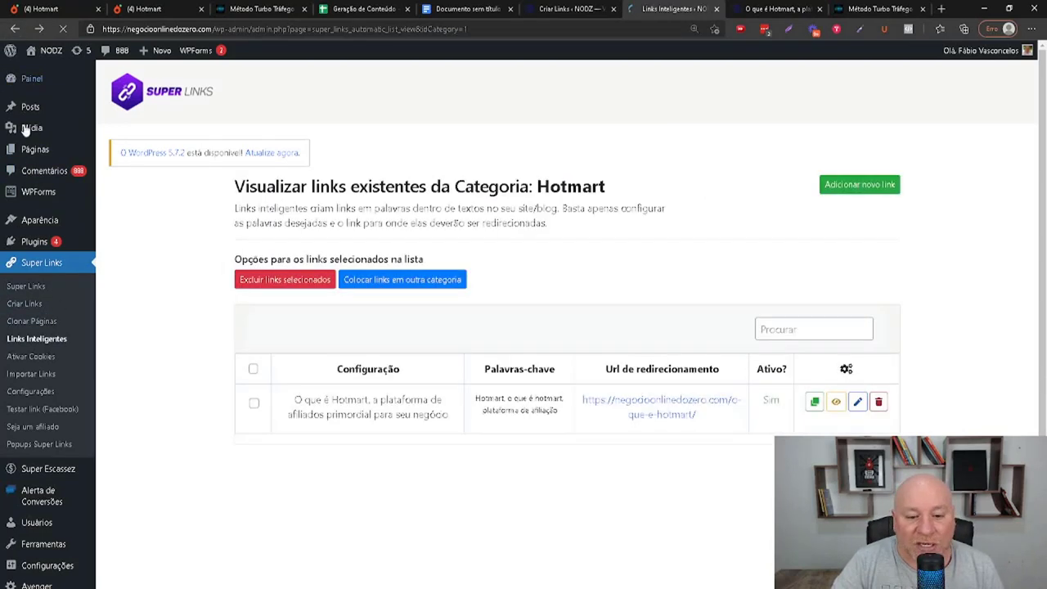
View the metrics of the Afiliado category's smart link "Guia do Marketing de Afiliados (Passo a Passo)" and return to the category list.
click(14, 28)
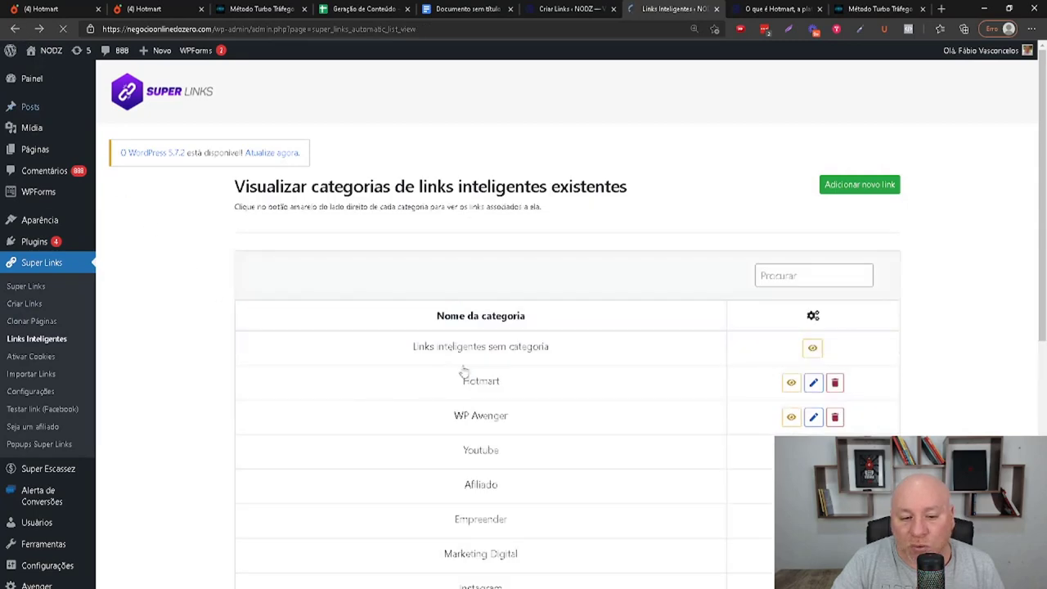
scroll(563, 433, down, 1)
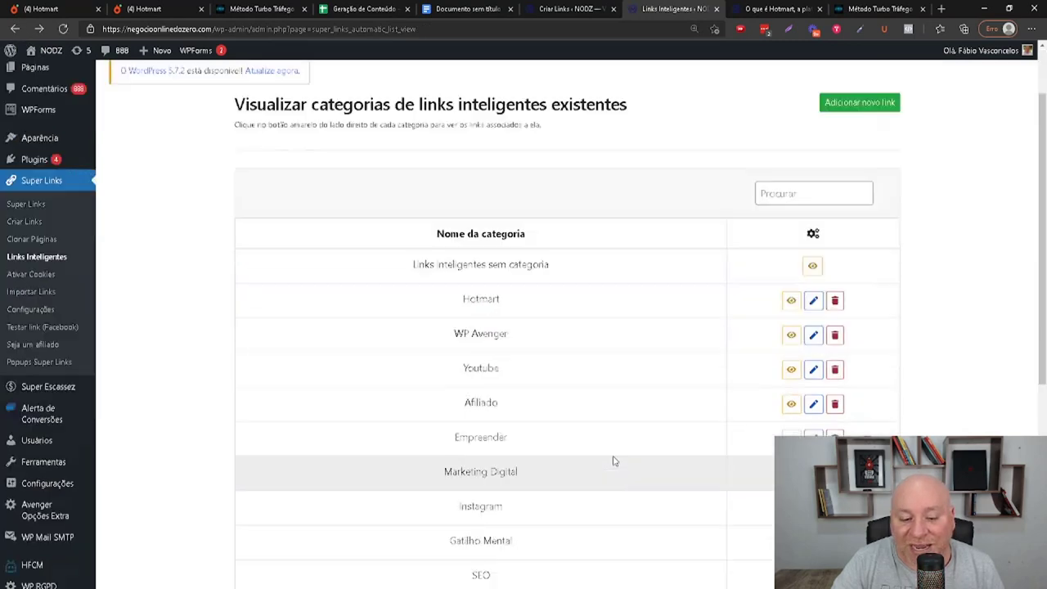
click(791, 405)
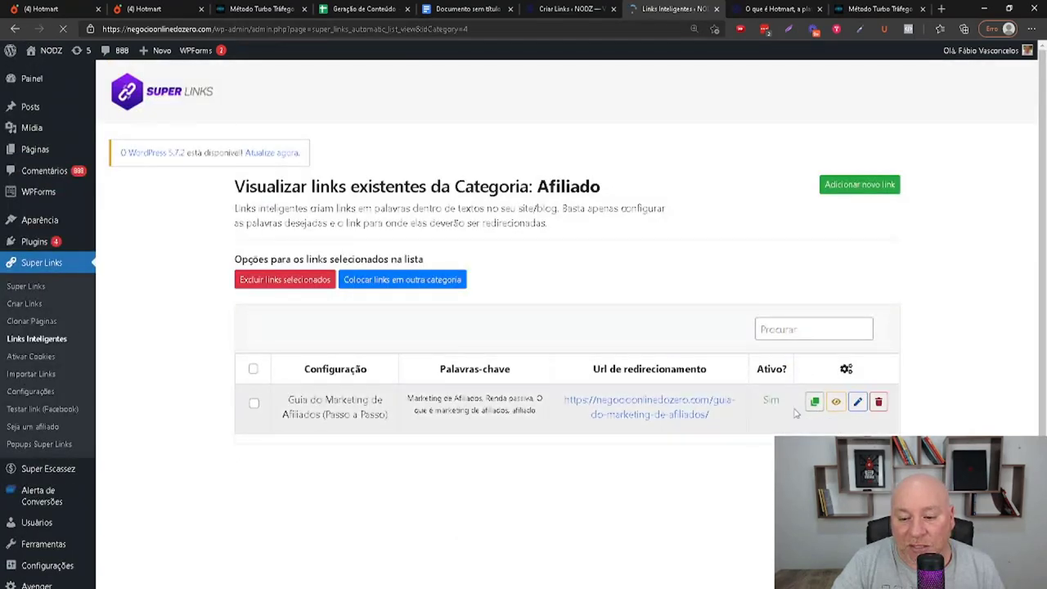
click(837, 404)
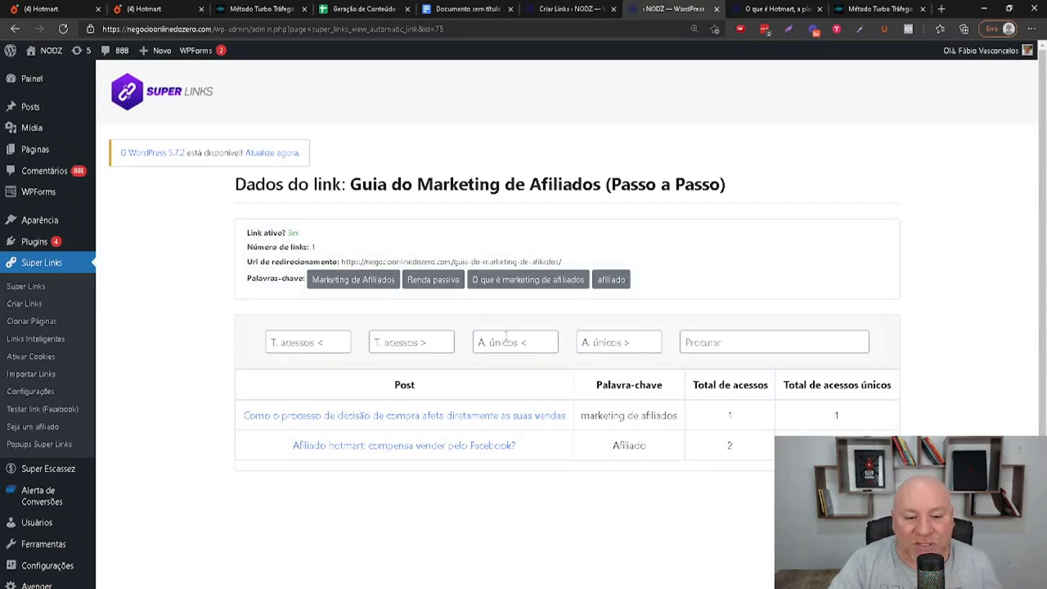
click(16, 30)
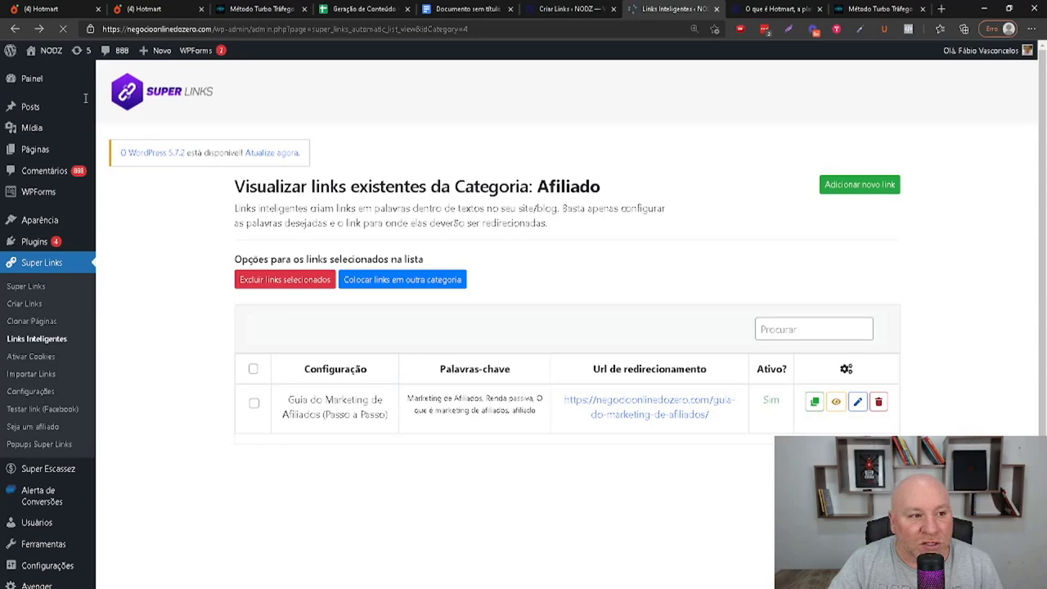
click(15, 29)
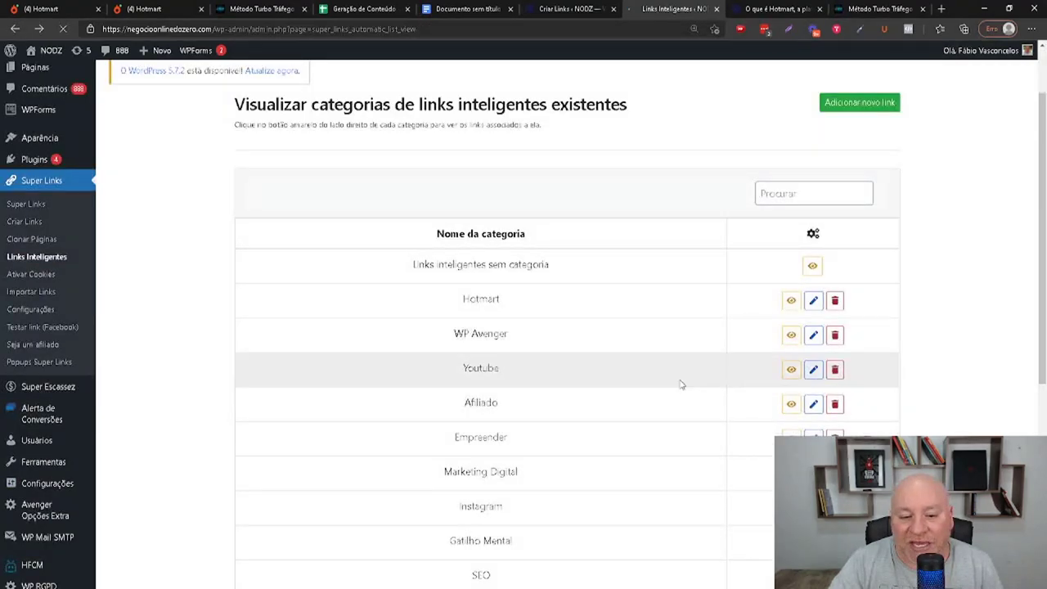
scroll(641, 397, down, 1)
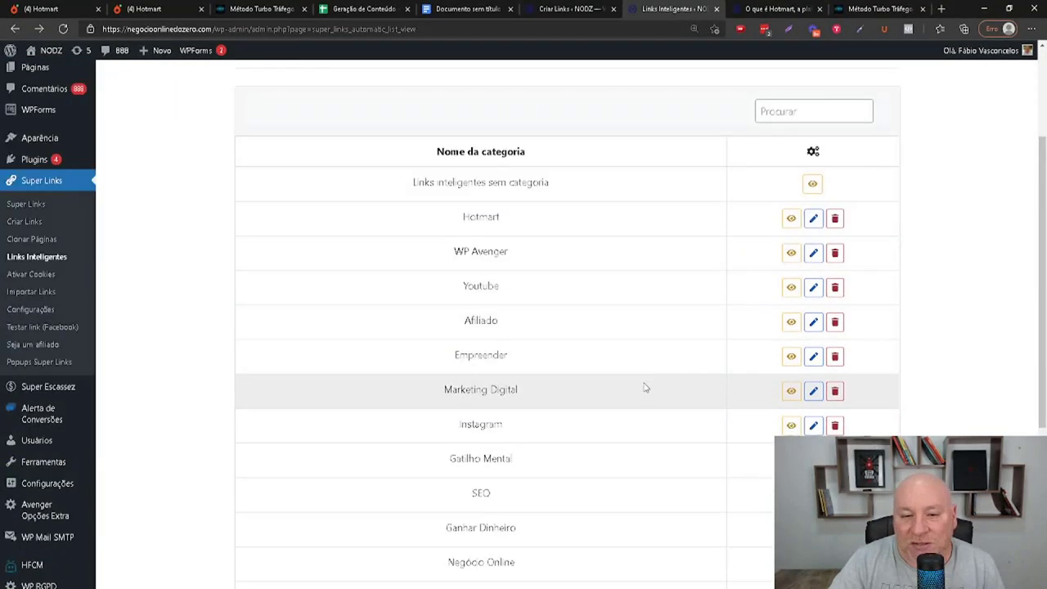